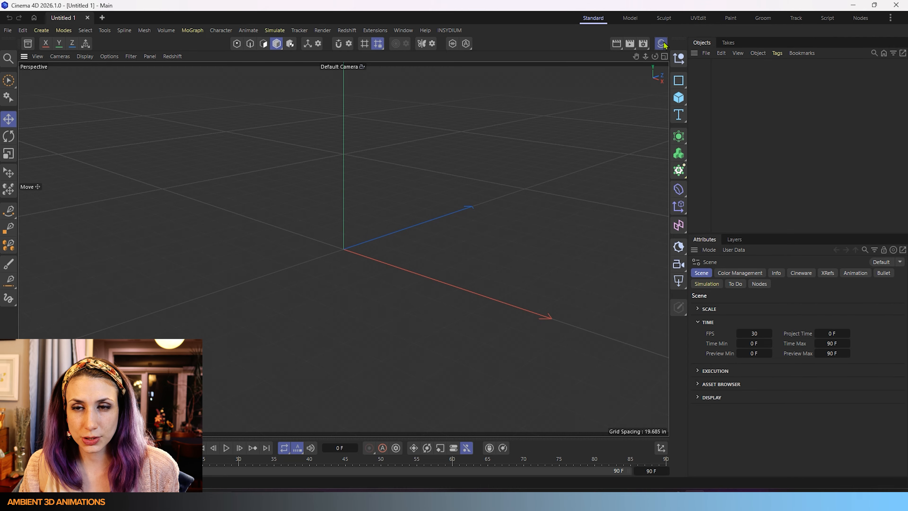
Show the Material Manager and create one Redshift OpenPBR material and one Redshift Standard material.
click(661, 43)
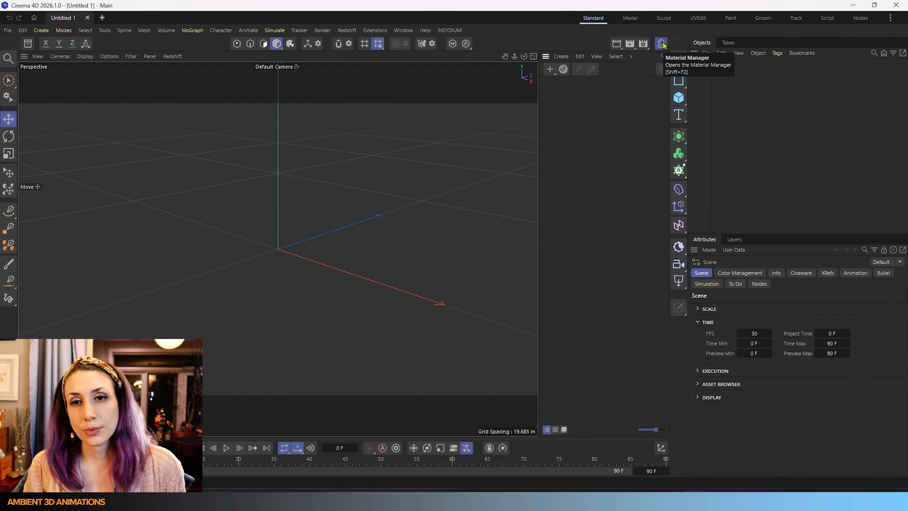
click(561, 56)
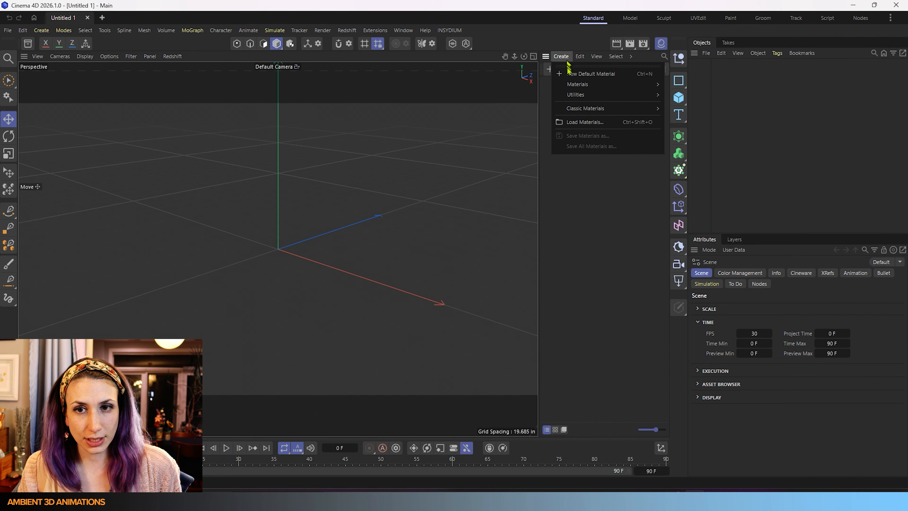
mouse_move(601, 84)
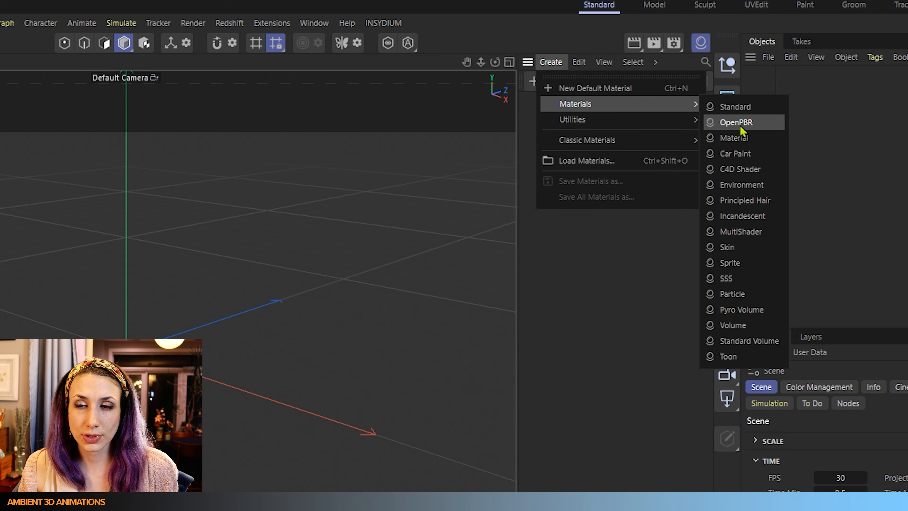
click(740, 125)
click(560, 62)
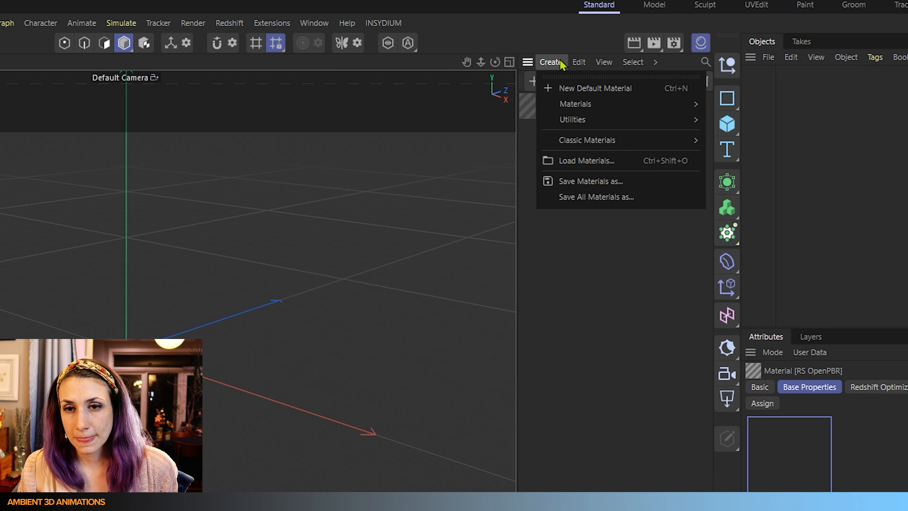
mouse_move(572, 104)
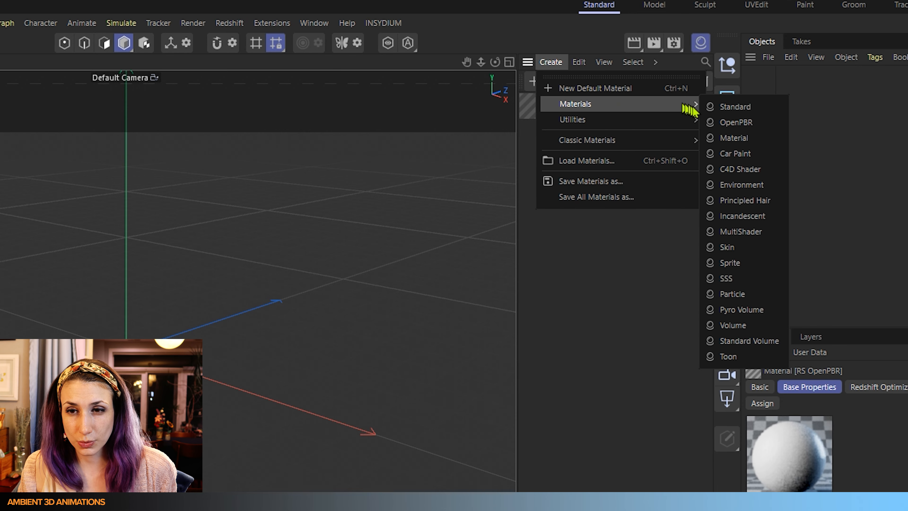
click(749, 113)
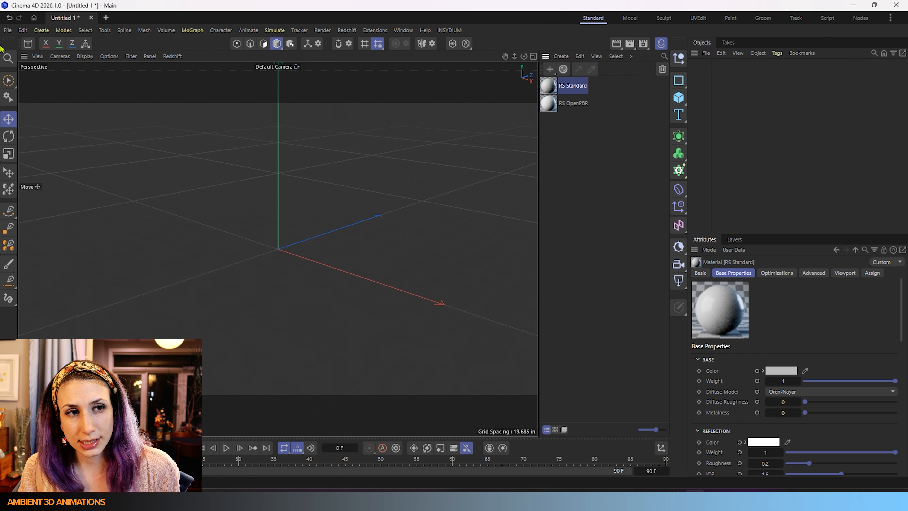
Merge the Cheesecake_no_Sculpting Data FBX file from the Chocolate Cheesecake folder into the scene with the default import settings.
click(7, 30)
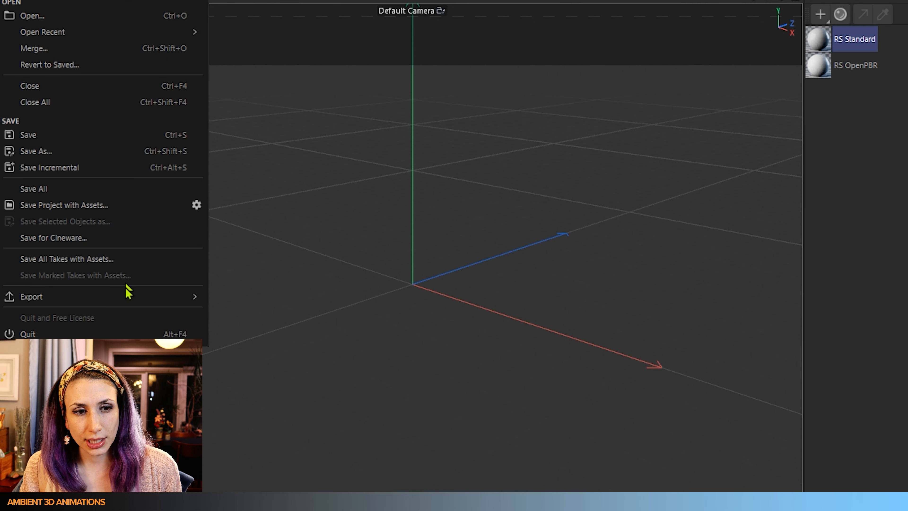
mouse_move(86, 260)
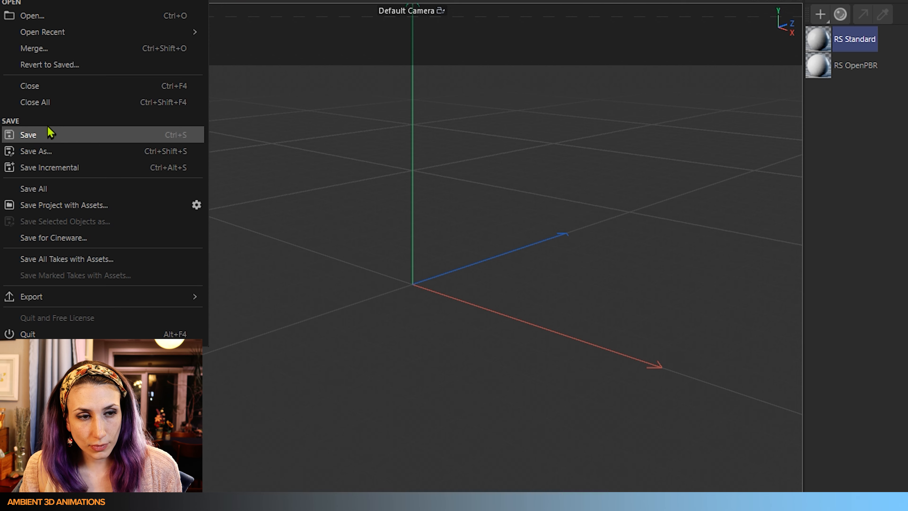
click(36, 48)
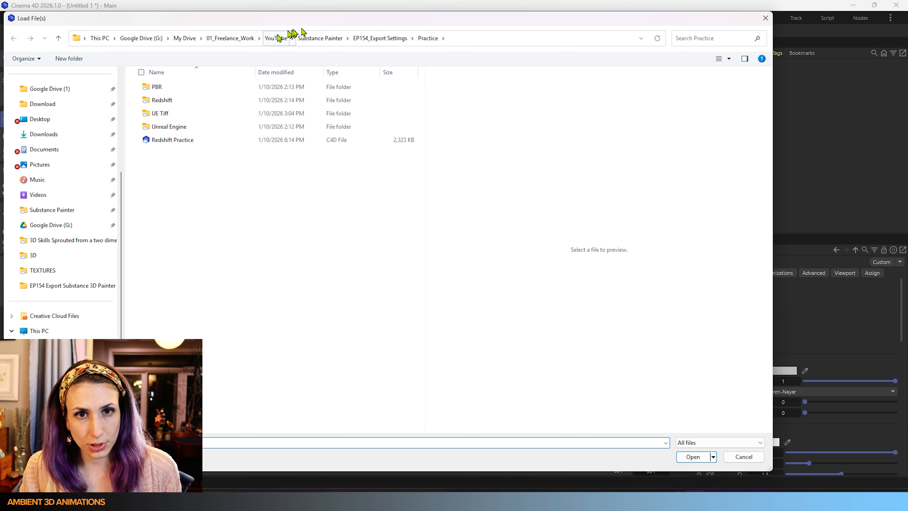
click(380, 38)
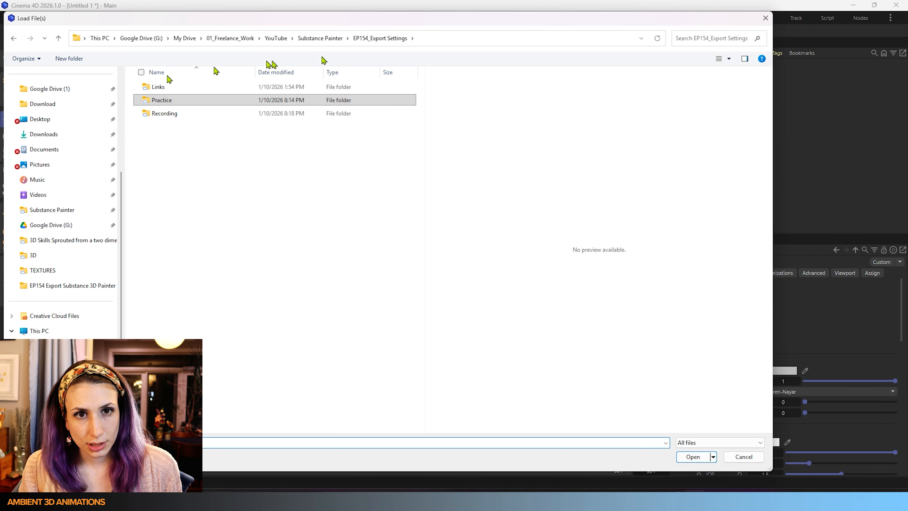
click(320, 39)
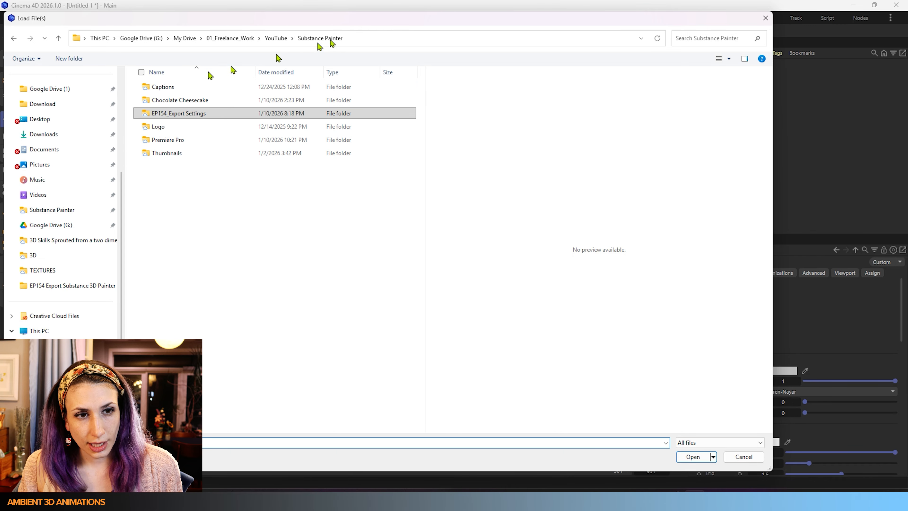
double_click(161, 100)
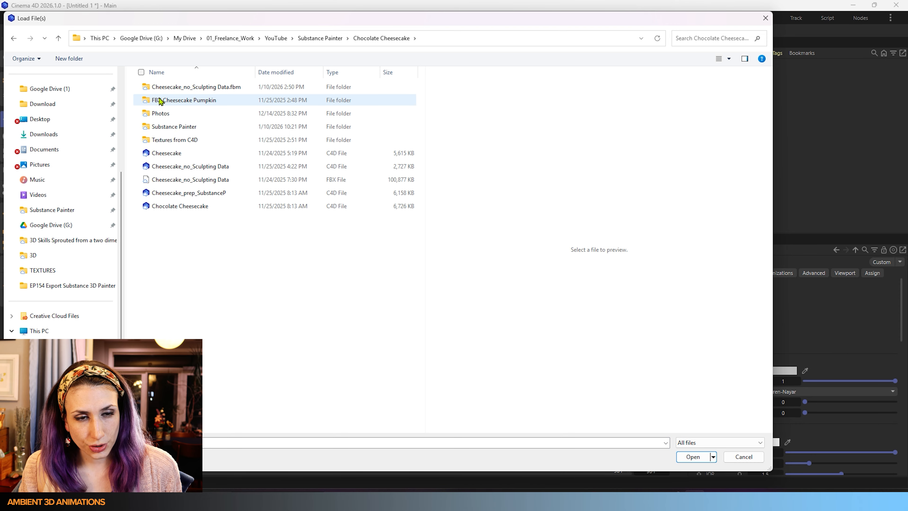
click(193, 179)
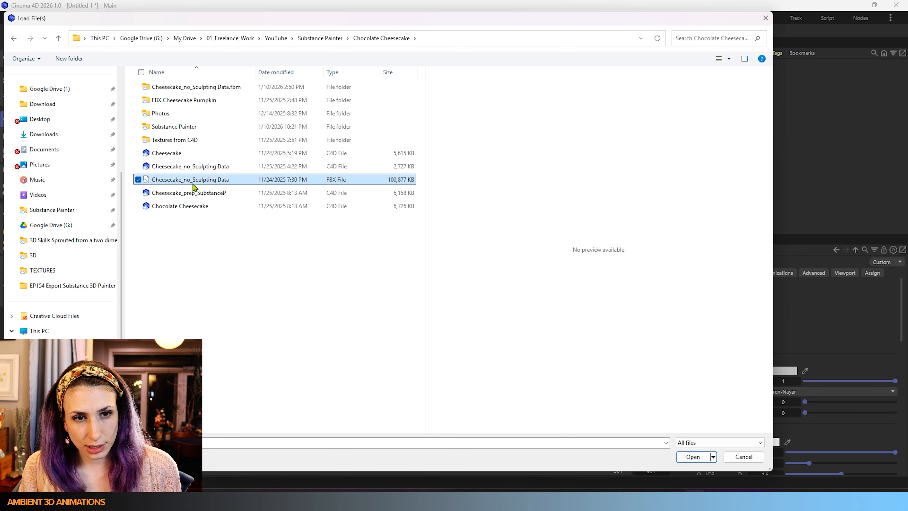
click(693, 457)
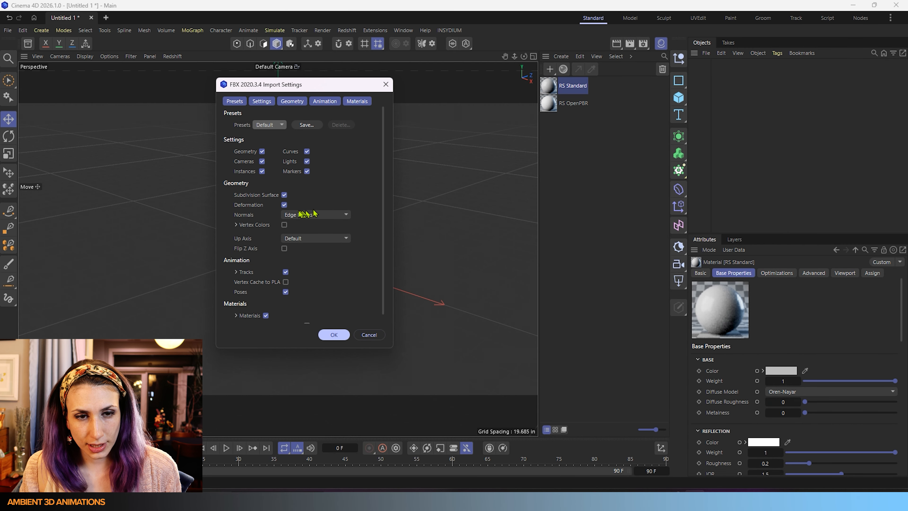
scroll(260, 250, down, 1)
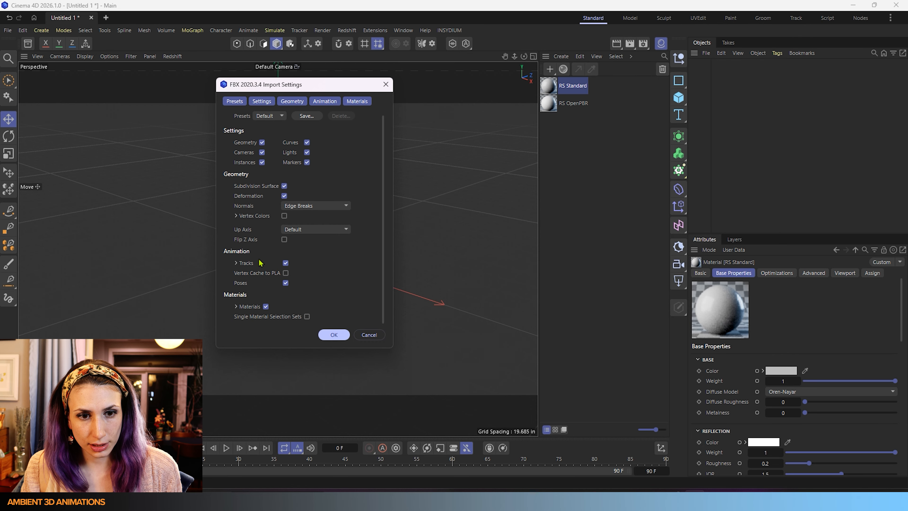
click(334, 335)
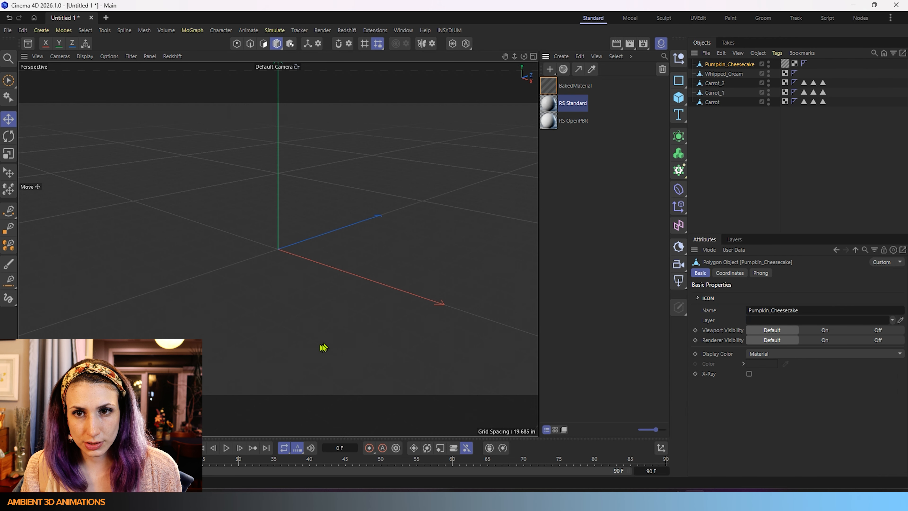
Delete the imported BakedMaterial and its leftover material tag on the Pumpkin_Cheesecake object.
click(548, 84)
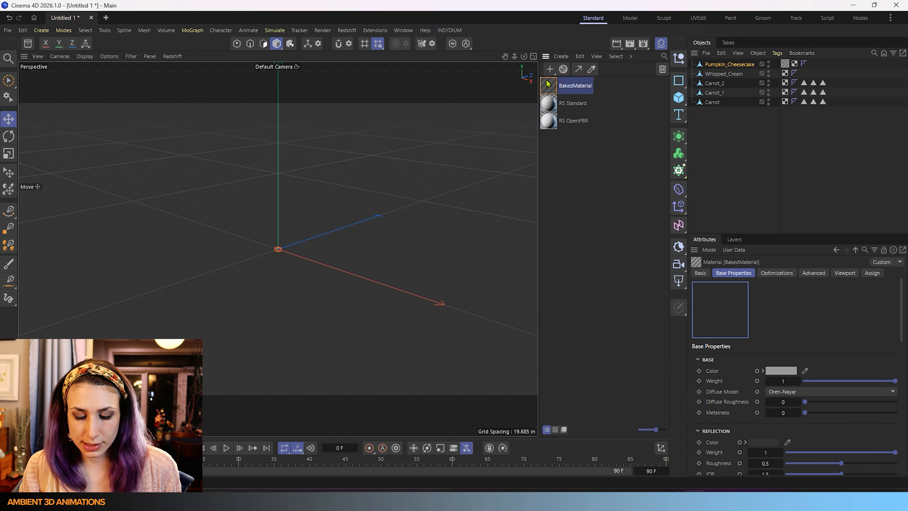
key(Delete)
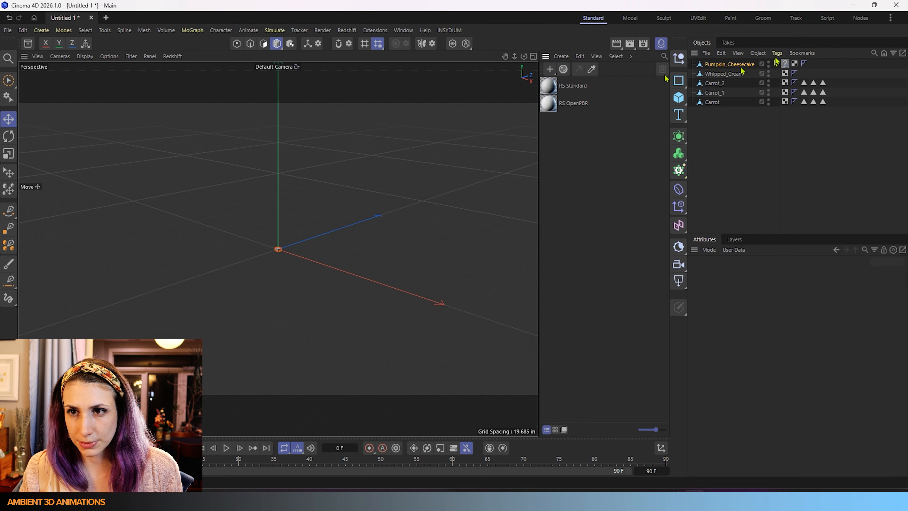
click(785, 64)
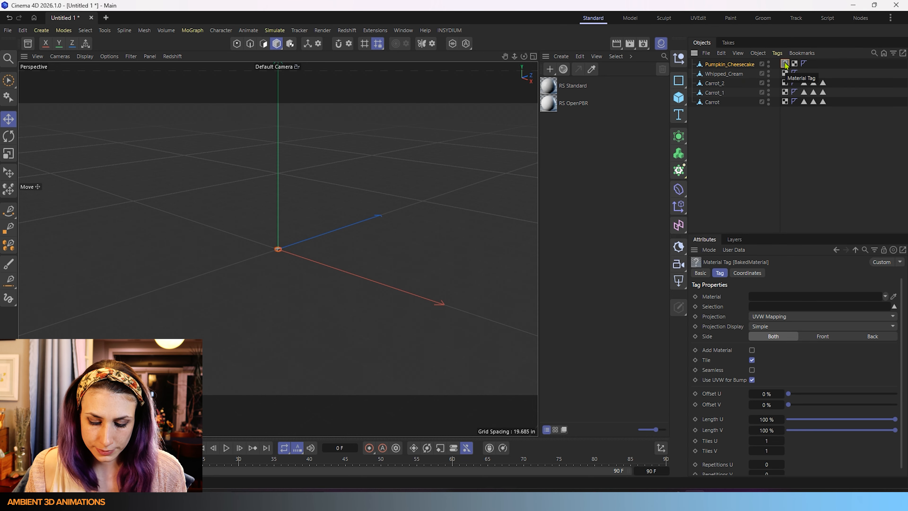
key(Delete)
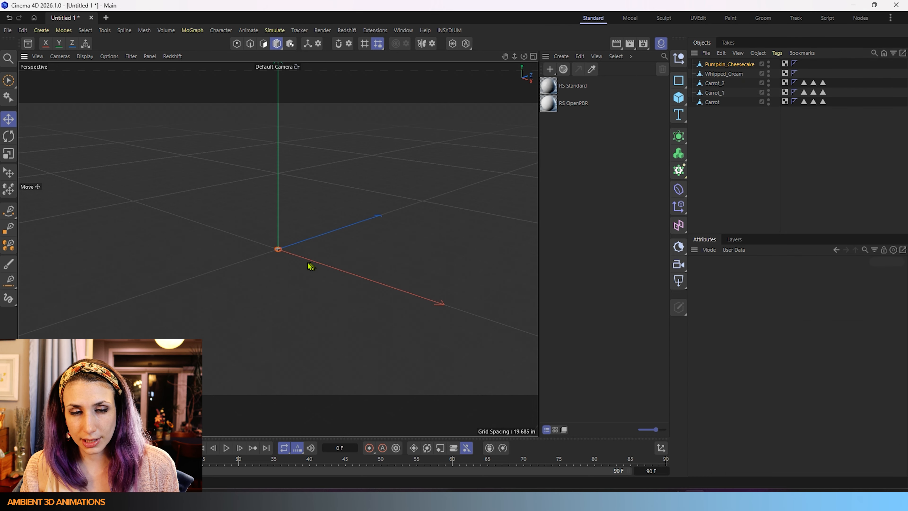
Open the RS OpenPBR material in the Node Editor, leaving free space beside its nodes for textures.
scroll(279, 260, up, 2)
scroll(280, 262, up, 8)
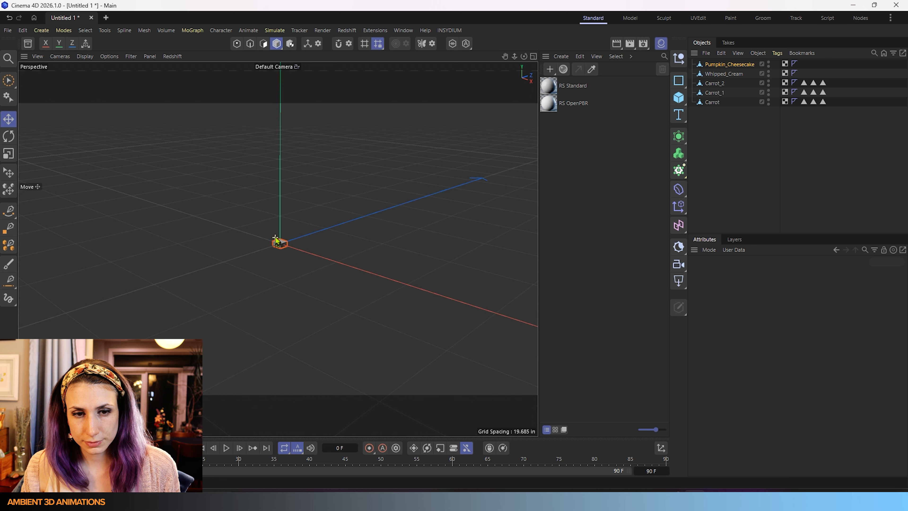
scroll(280, 275, up, 5)
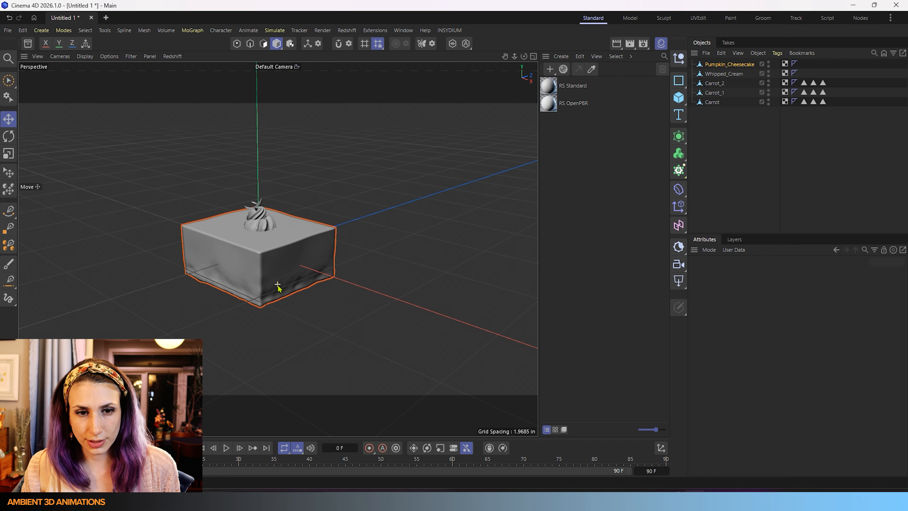
alt+middle_drag(214, 223, 235, 250)
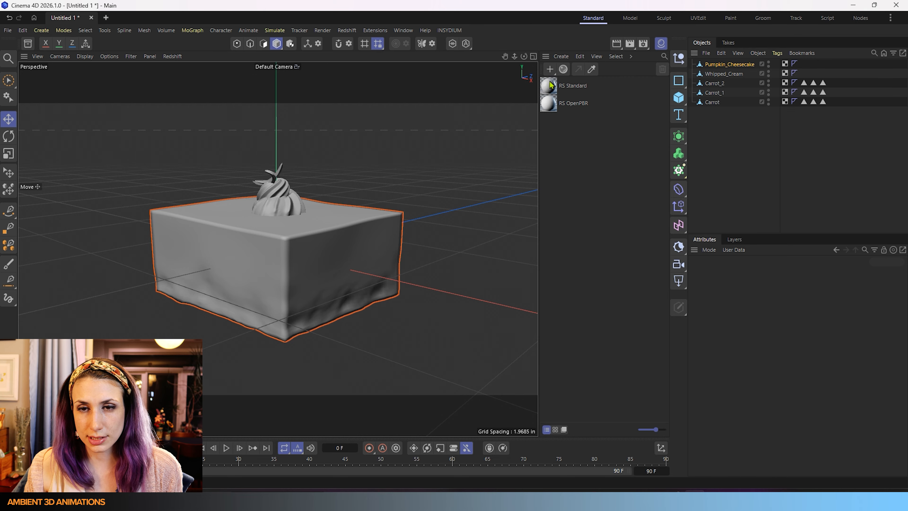
double_click(549, 103)
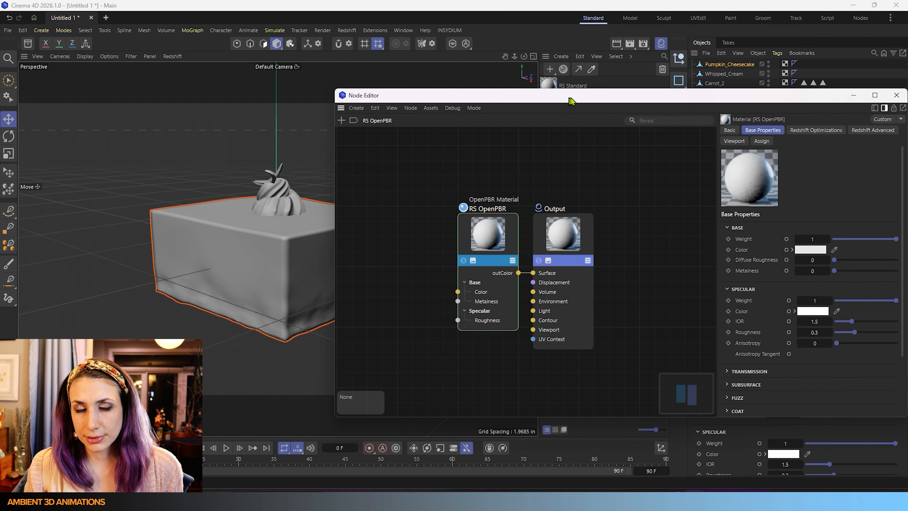
drag(572, 101, 389, 87)
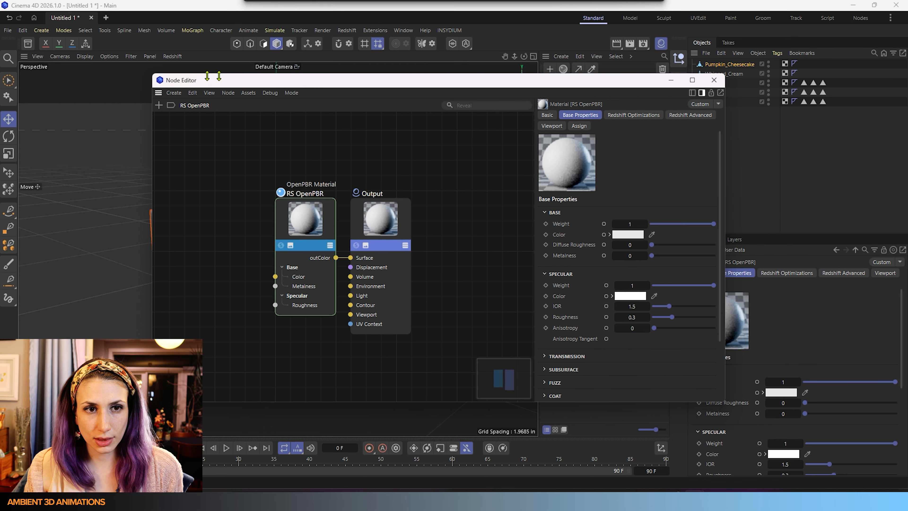
alt+middle_drag(383, 289, 413, 260)
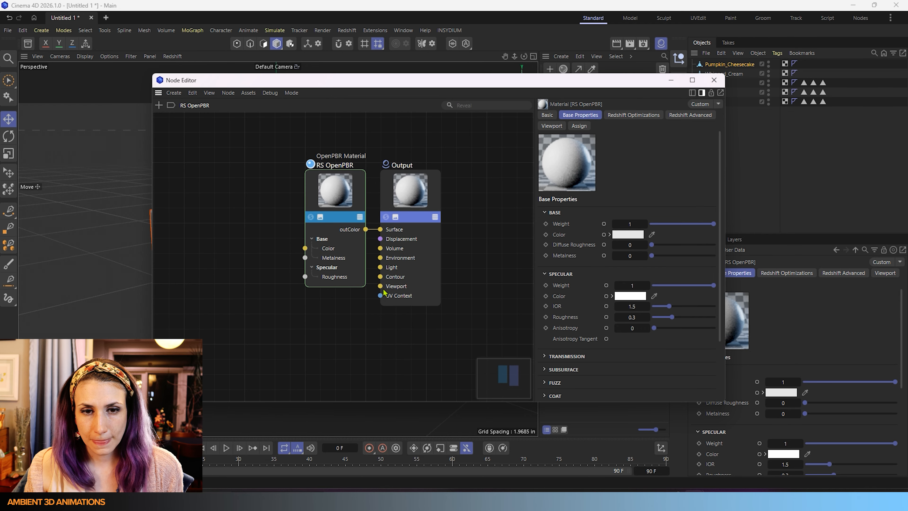
scroll(383, 293, down, 2)
alt+middle_drag(383, 294, 425, 297)
alt+middle_drag(335, 302, 342, 298)
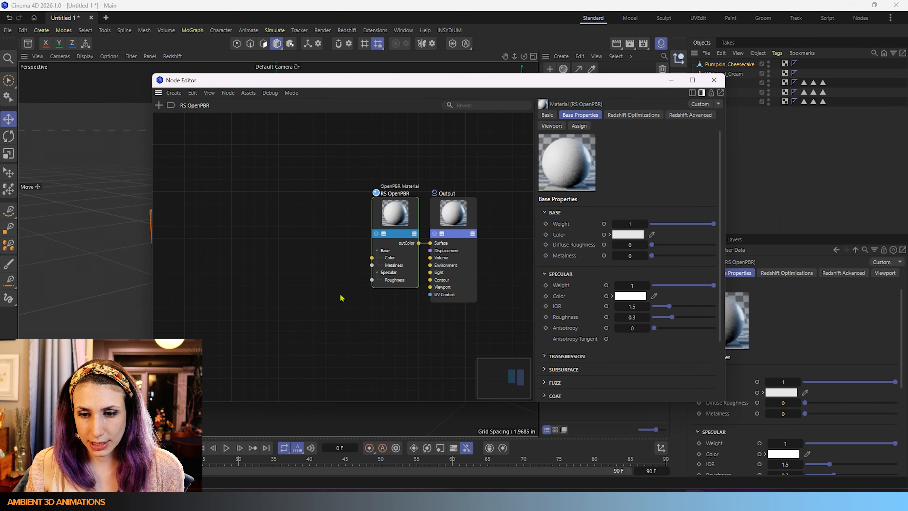
Switch to File Explorer and open the PBR texture folder under EP154_Export Settings > Recording.
mouse_move(611, 499)
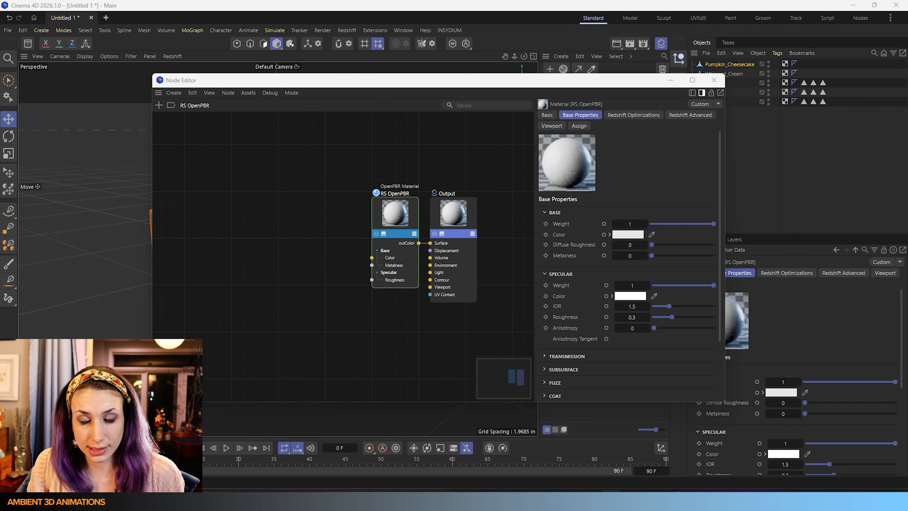
mouse_move(485, 491)
mouse_down()
mouse_move(485, 301)
mouse_move(296, 14)
mouse_up()
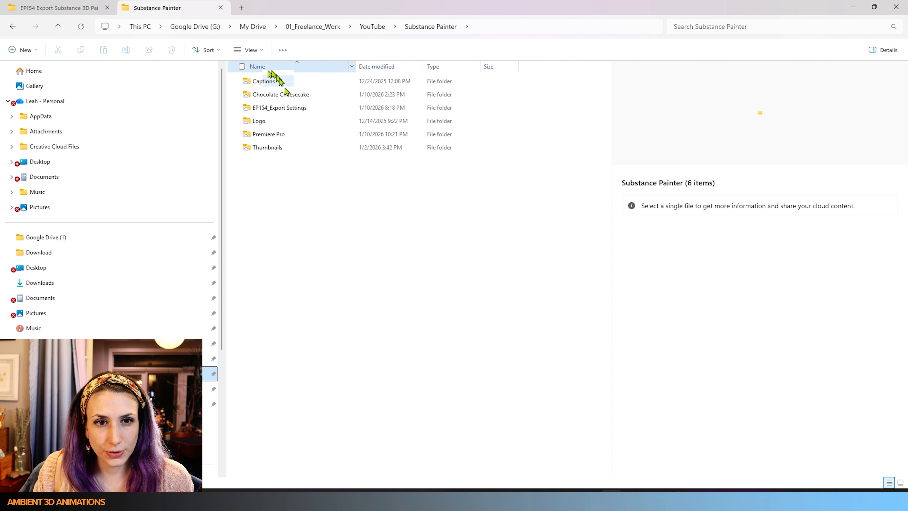
double_click(270, 107)
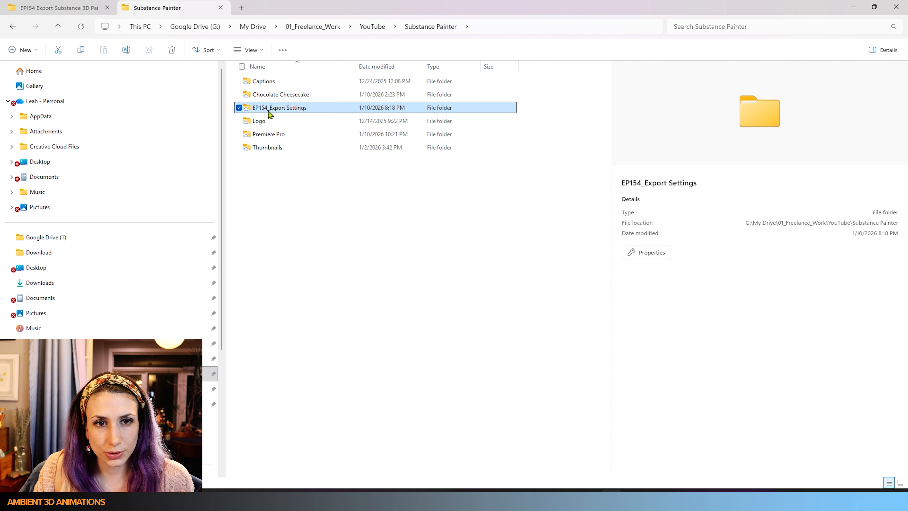
double_click(269, 110)
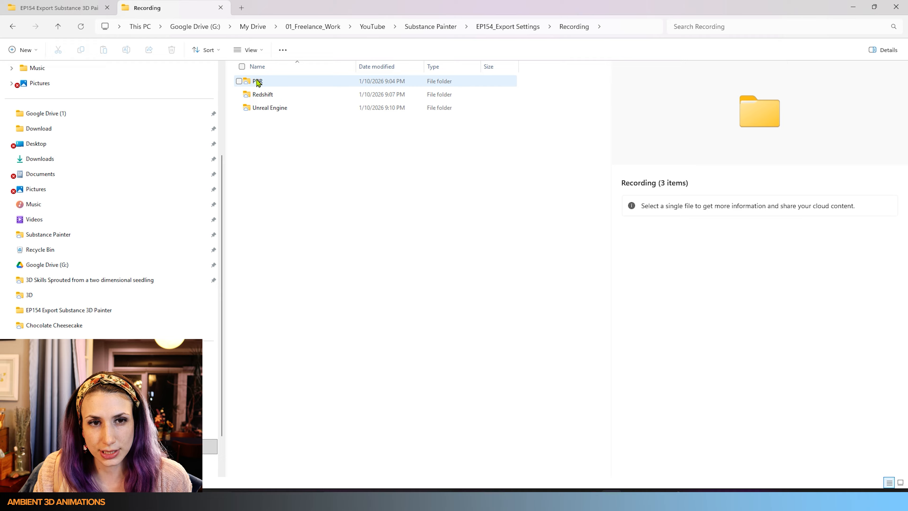
double_click(258, 81)
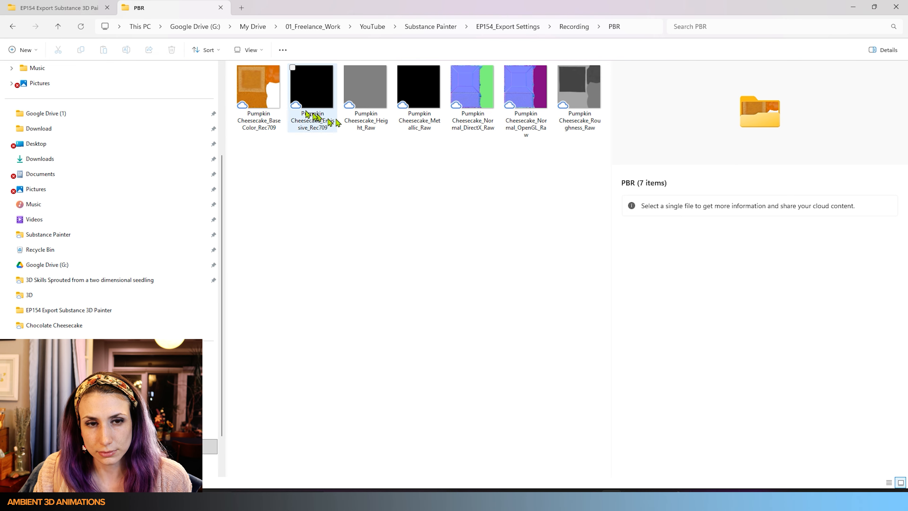
Arrange the PBR folder window and the Node Editor side by side, with the OpenPBR material nodes in view.
drag(336, 12, 292, 38)
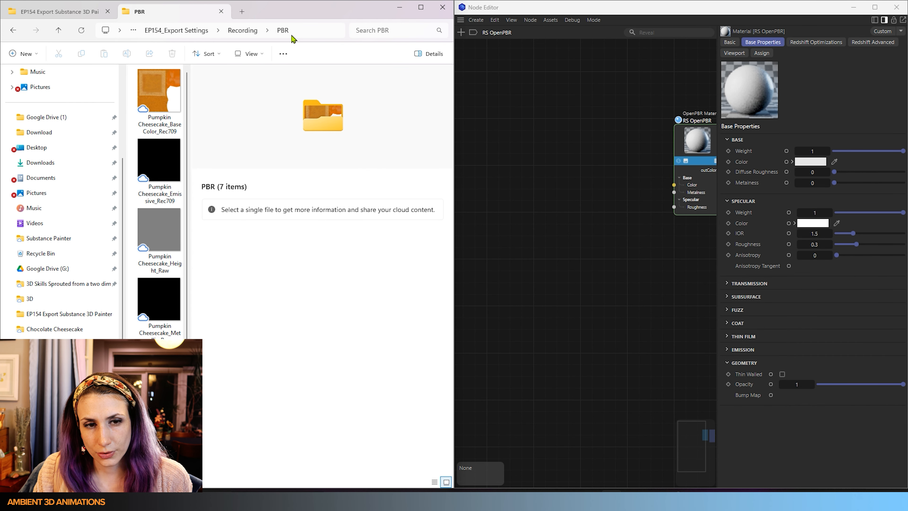
middle_drag(610, 193, 482, 237)
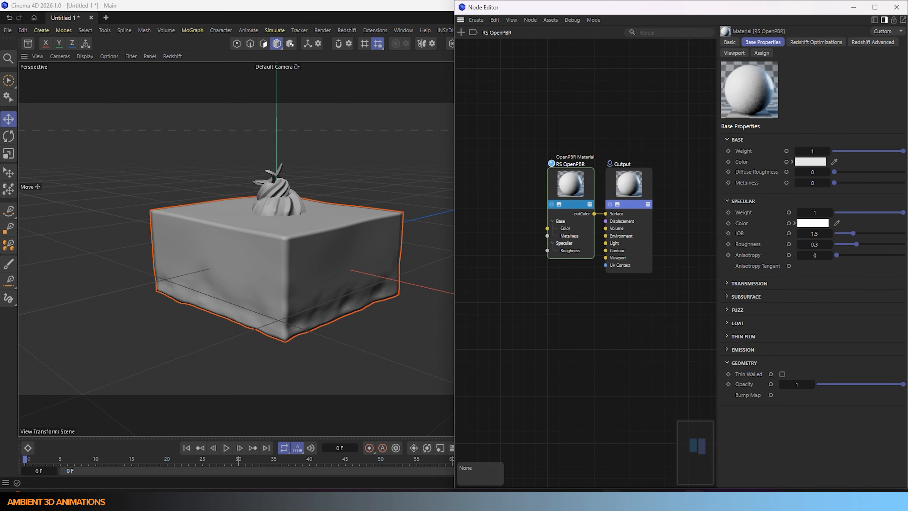
mouse_move(678, 487)
click(600, 456)
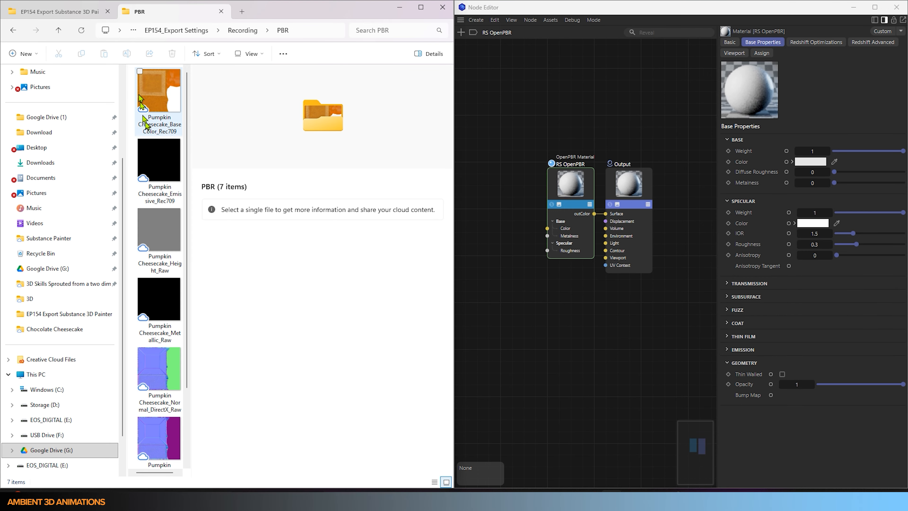
Resize the PBR folder's panes so that all the exported texture files are visible together.
scroll(159, 336, down, 3)
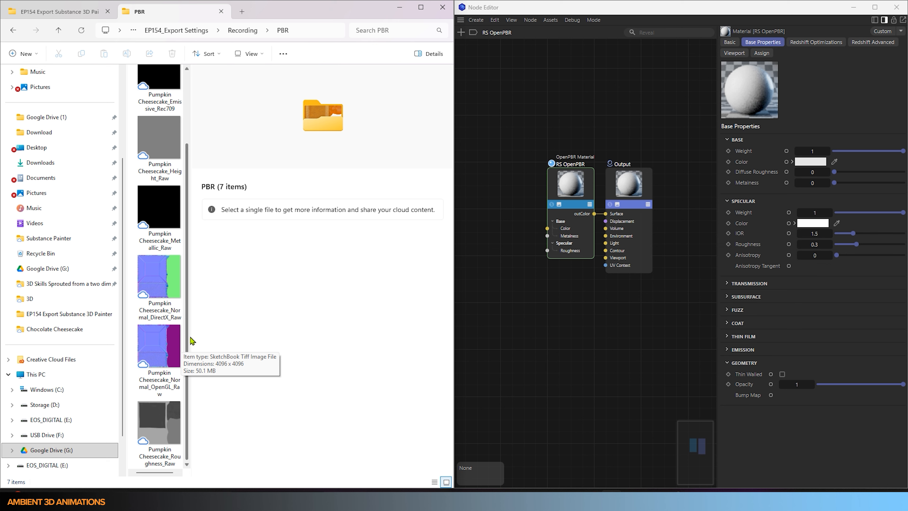
drag(190, 337, 314, 333)
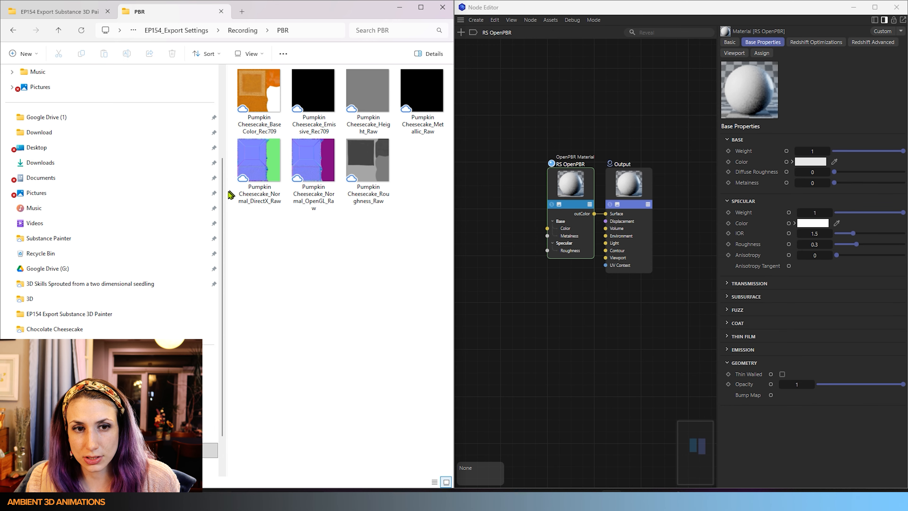
drag(225, 198, 73, 191)
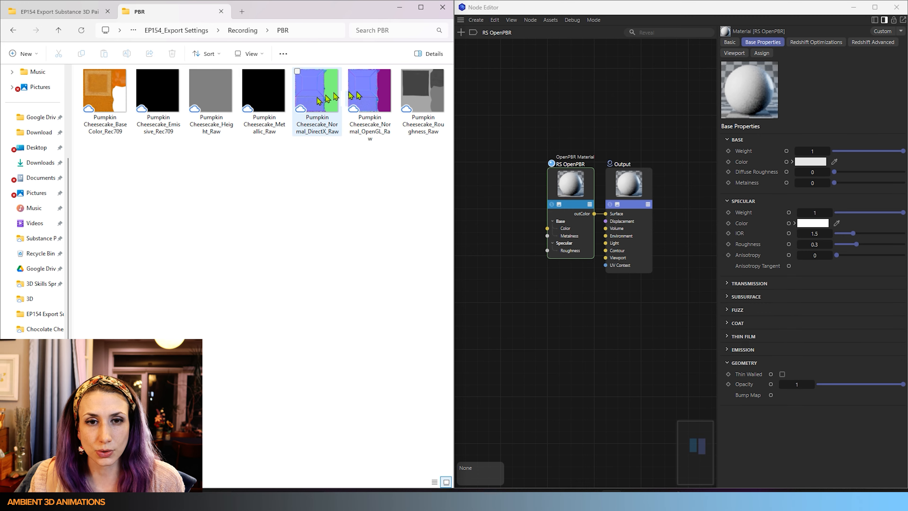
Add the Normal_OpenGL, BaseColor, Metallic and Roughness textures to the RS OpenPBR node graph, declining to copy each image to the project location.
click(374, 103)
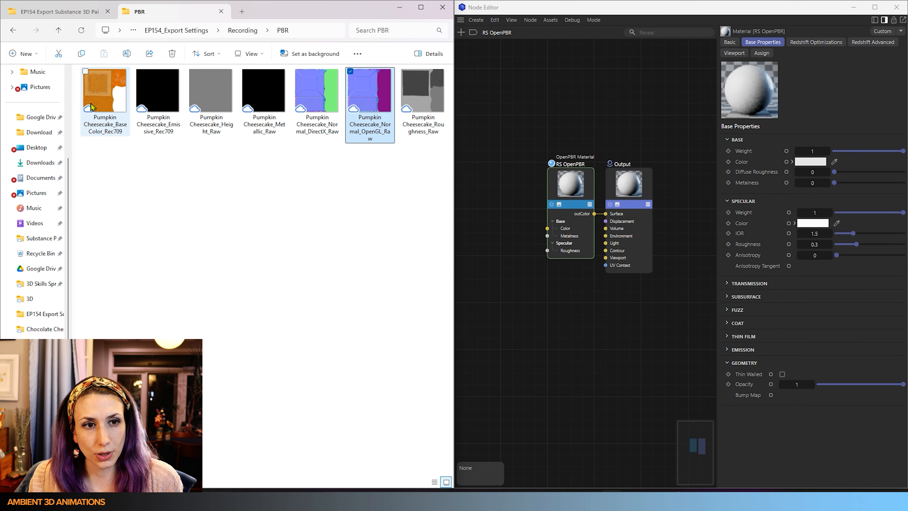
ctrl+click(102, 105)
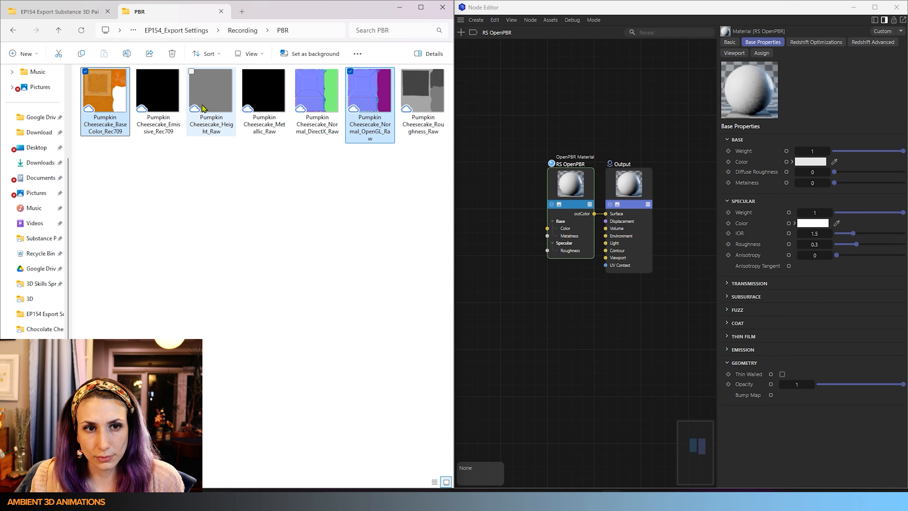
ctrl+click(249, 101)
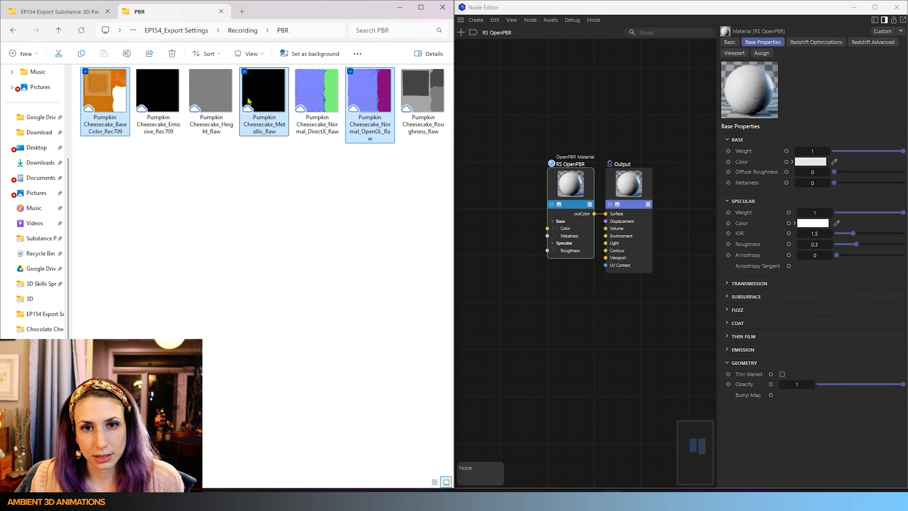
ctrl+click(415, 102)
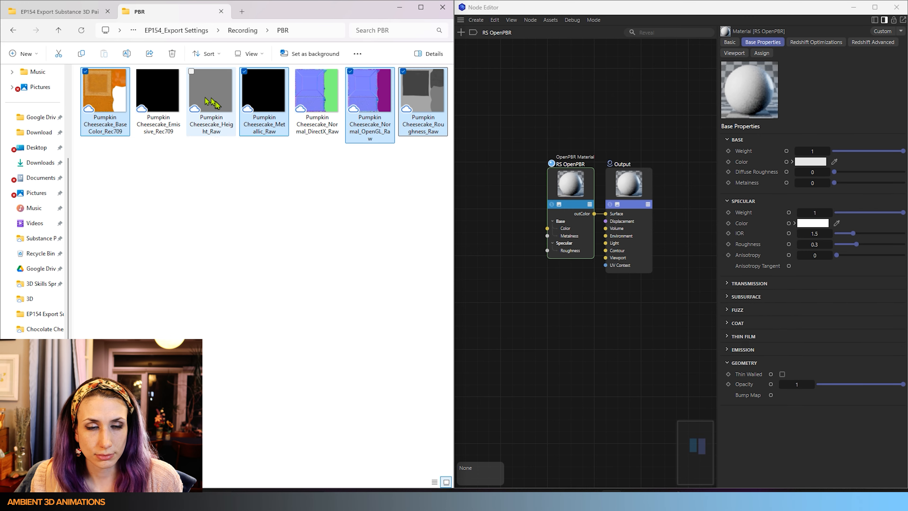
drag(368, 96, 498, 214)
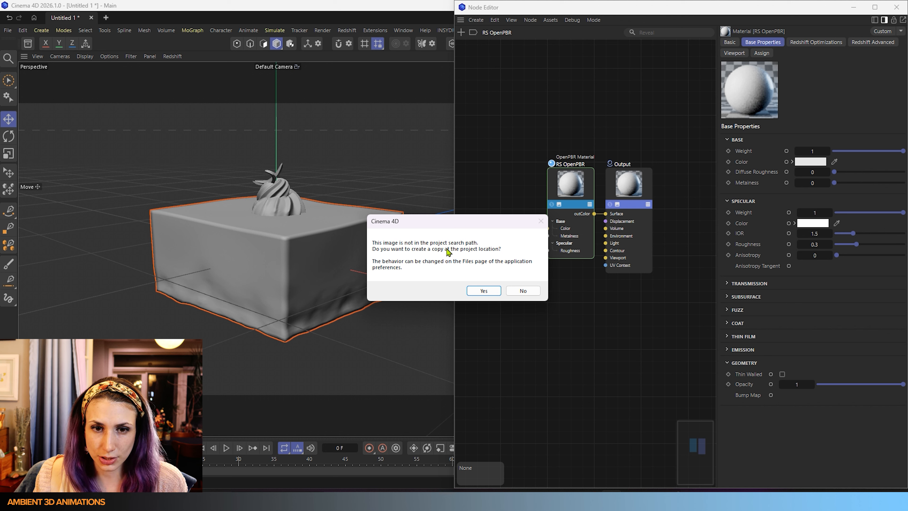
click(524, 291)
click(523, 291)
click(523, 291)
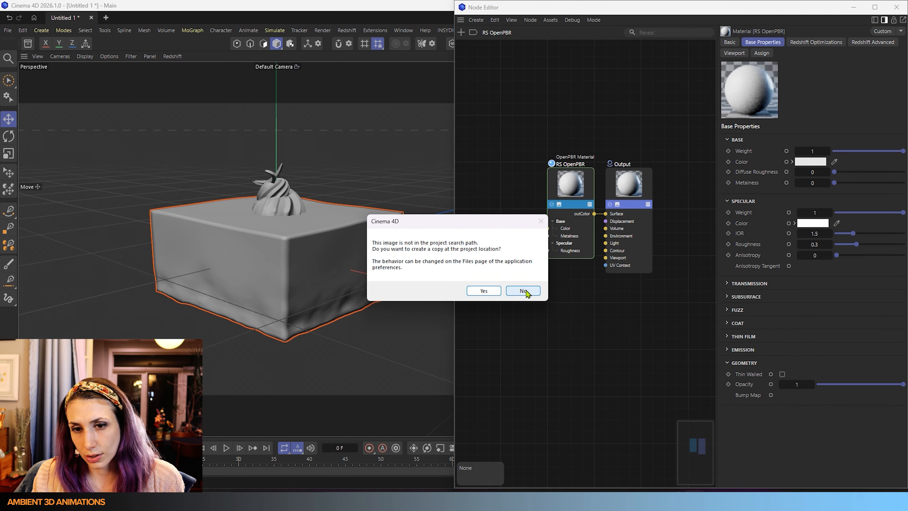
click(523, 291)
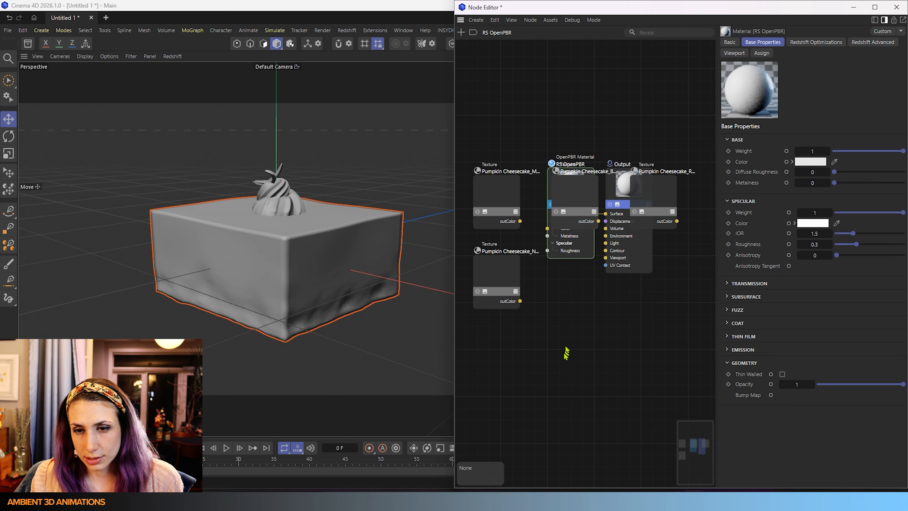
Spread the texture nodes clear of the RS OpenPBR node and connect the BaseColor texture's outColor to its Base Color input.
drag(668, 229, 577, 339)
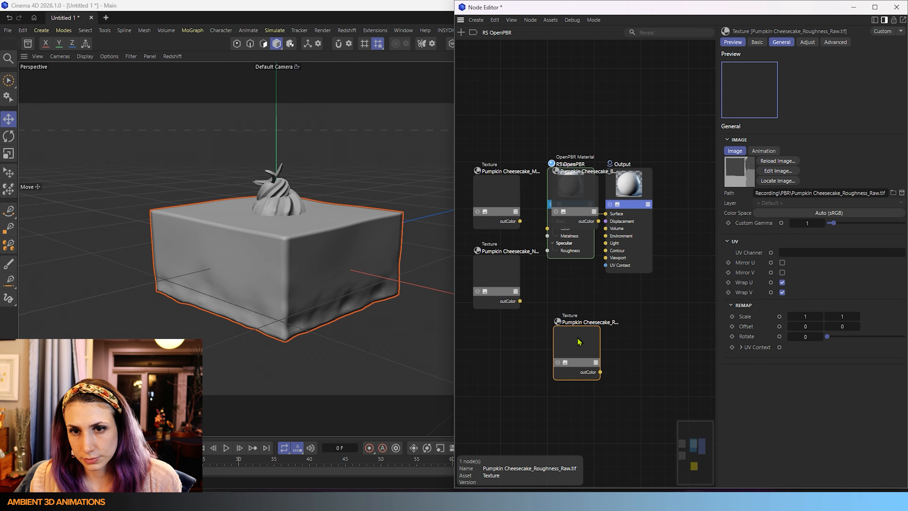
drag(575, 189, 516, 356)
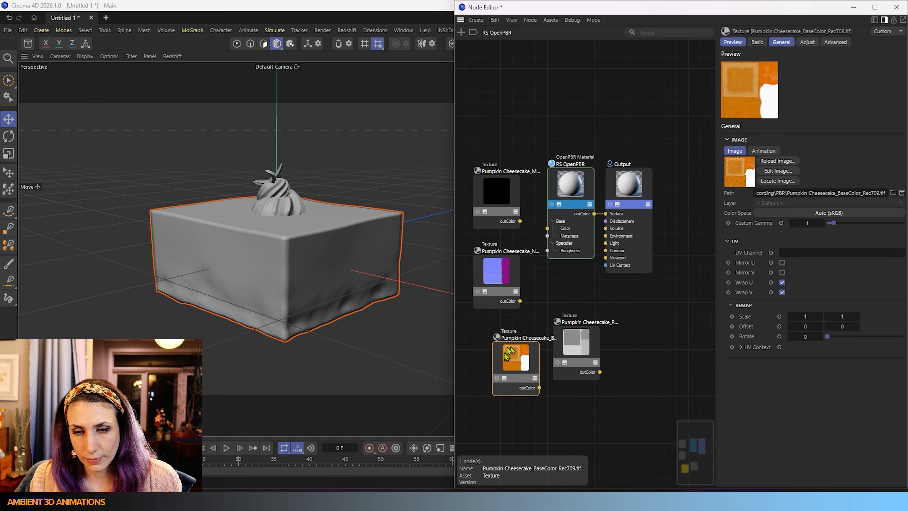
drag(511, 193, 496, 112)
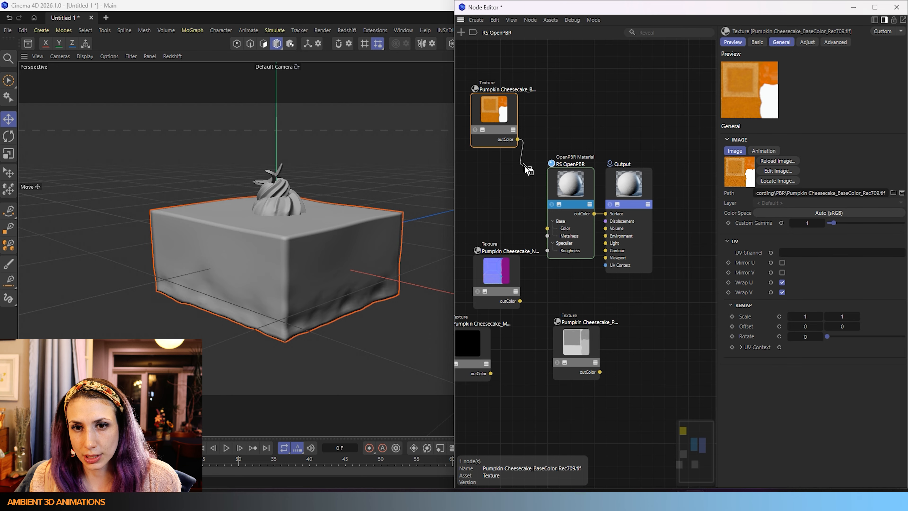
drag(528, 167, 547, 228)
Assign the RS OpenPBR material to the cheesecake, whipped cream and carrot objects, keeping the Node Editor clear of the model.
drag(634, 11, 235, 237)
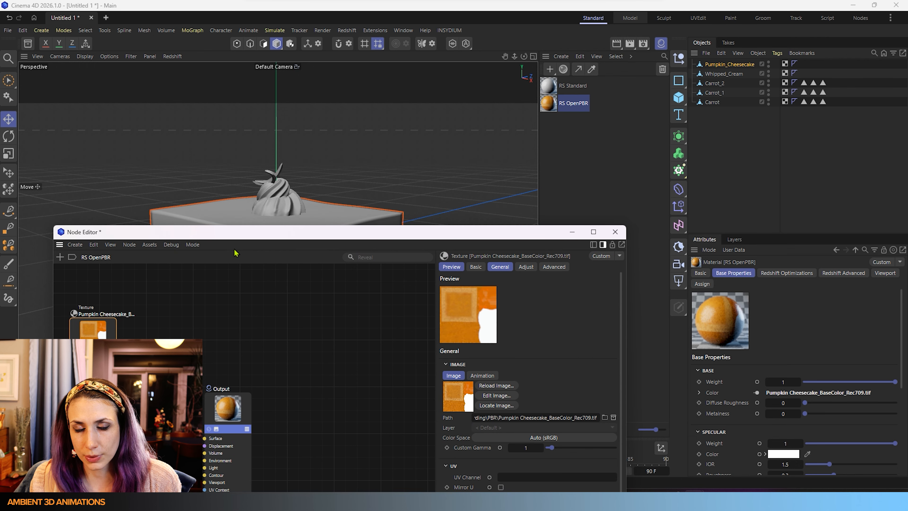
drag(550, 109, 722, 74)
drag(546, 114, 716, 104)
drag(385, 236, 676, 86)
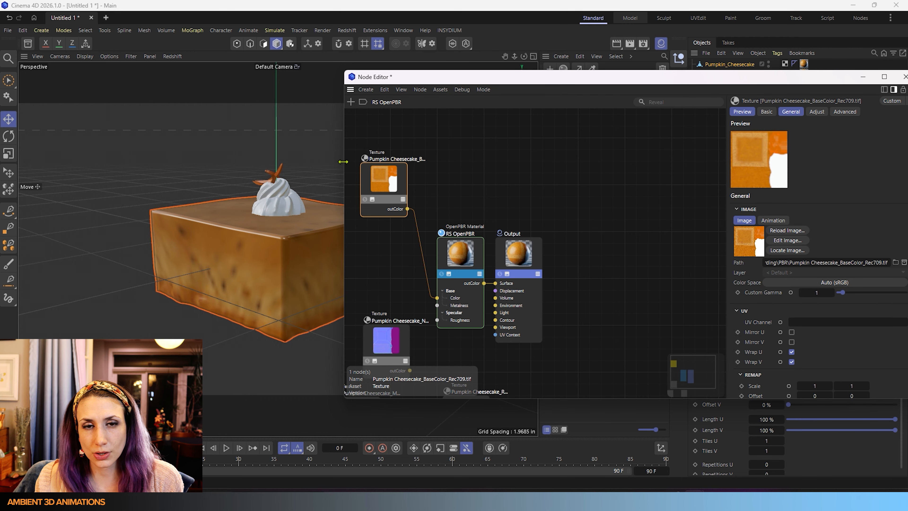
drag(343, 162, 435, 162)
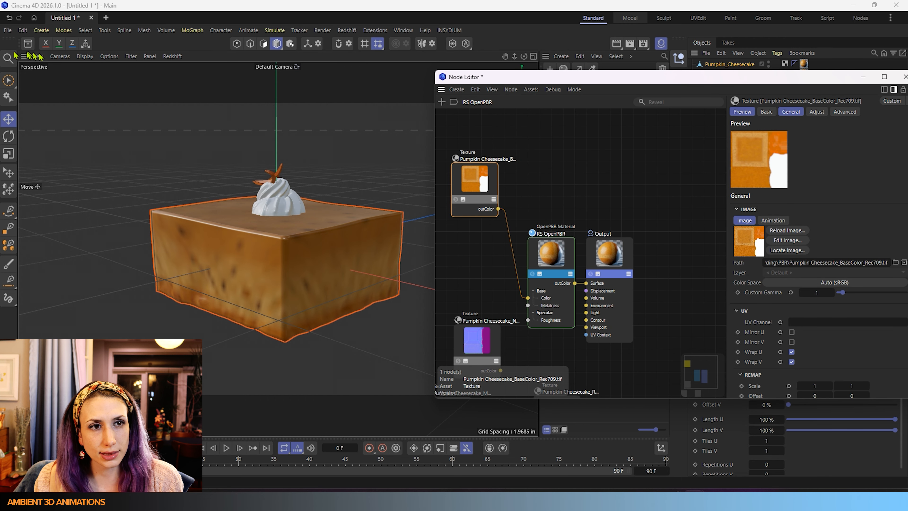
Examine the Default Resolution choices for textures in the Viewport Hardware preferences alongside the textured model.
click(22, 31)
click(48, 201)
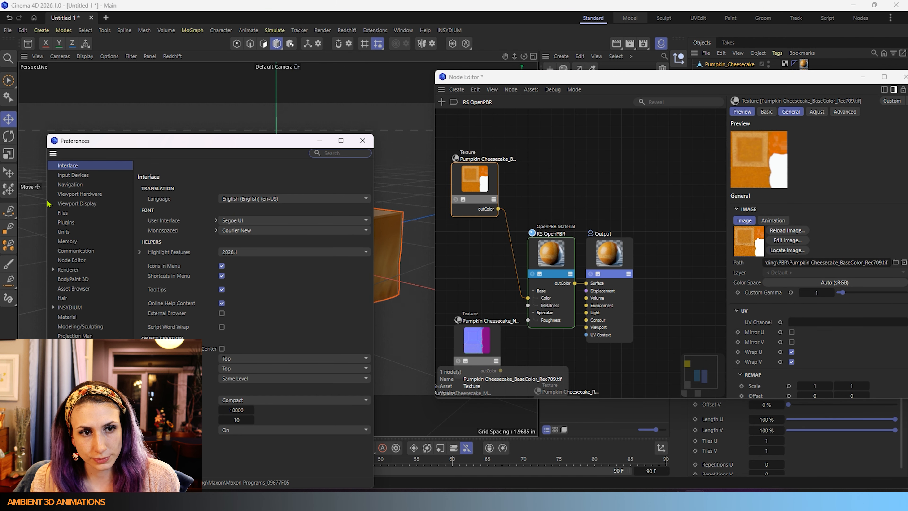
click(69, 196)
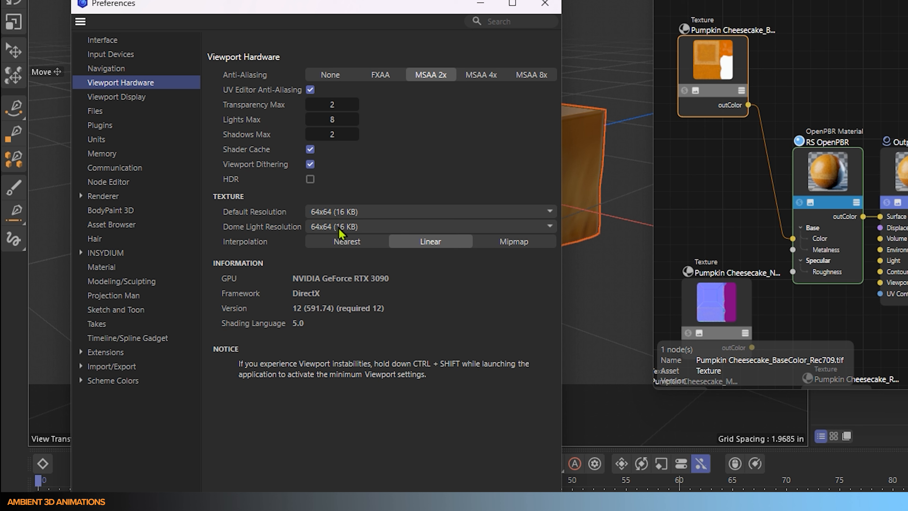
click(375, 214)
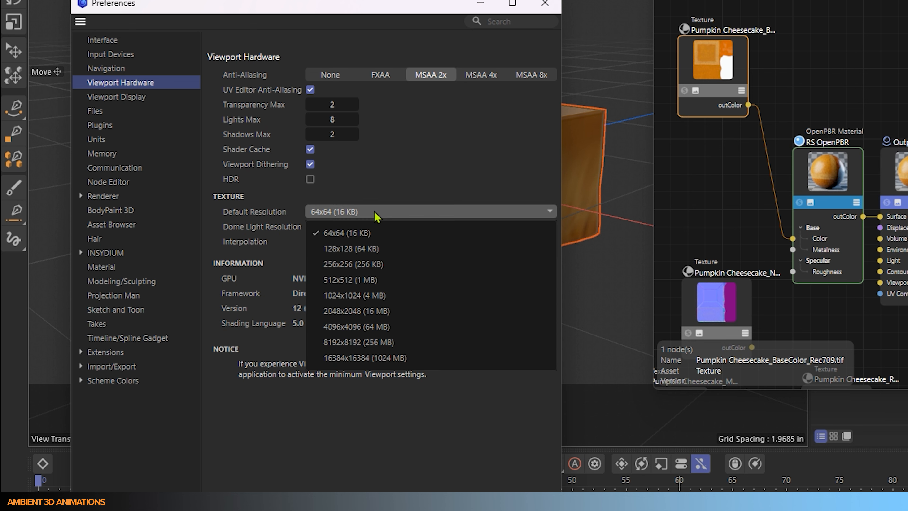
click(357, 229)
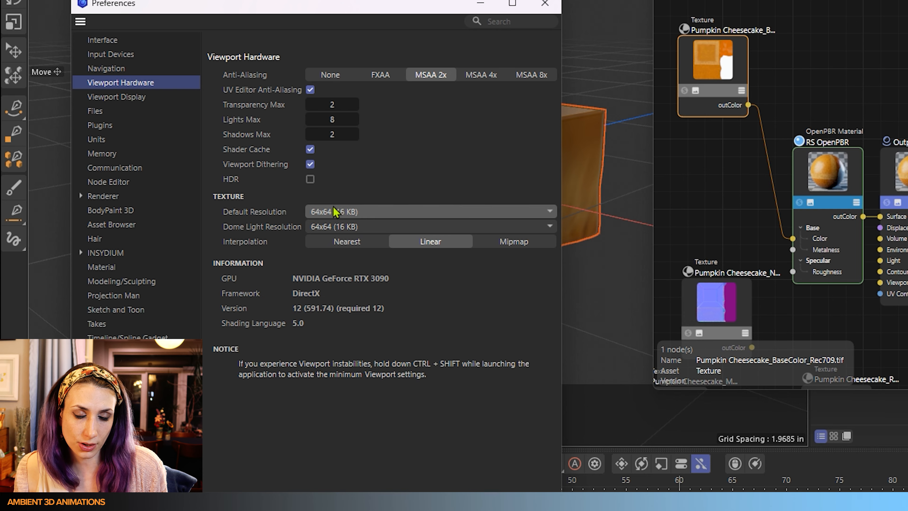
drag(323, 3, 907, 0)
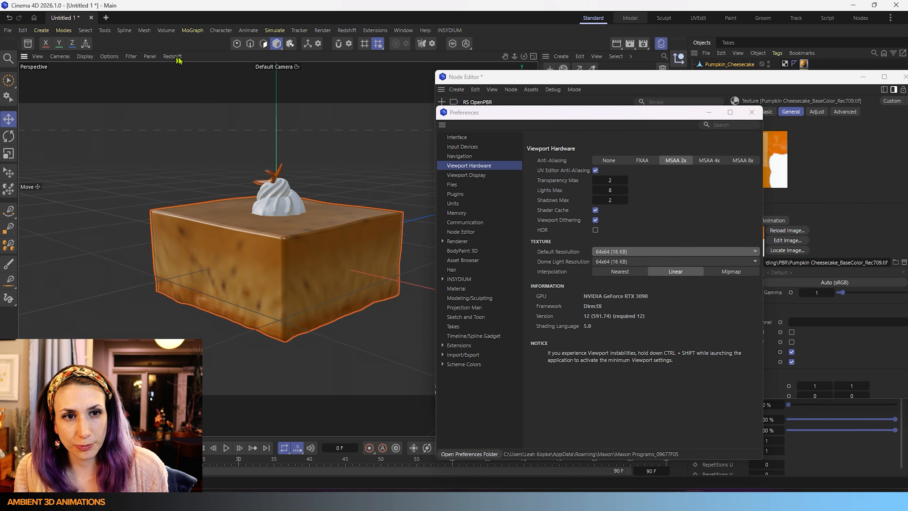
Start the Redshift IPR in the viewport, close Preferences and minimize the Node Editor.
click(175, 56)
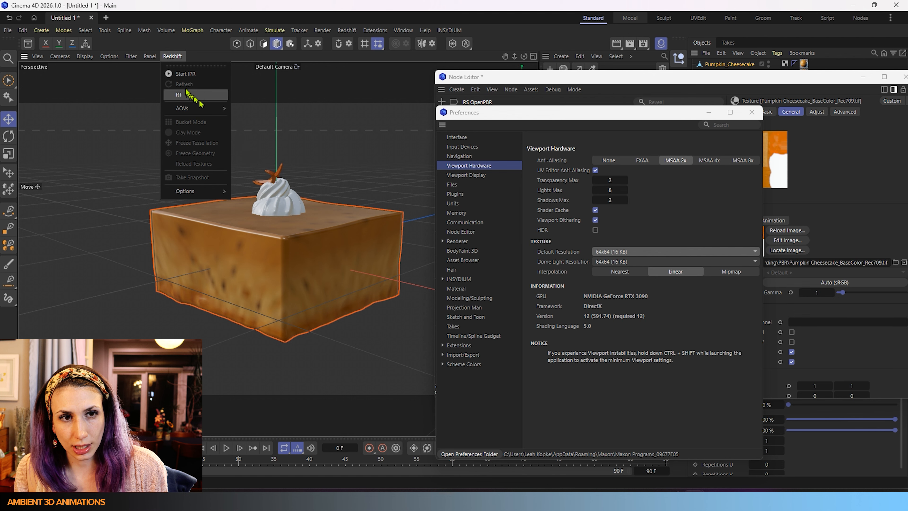
click(185, 74)
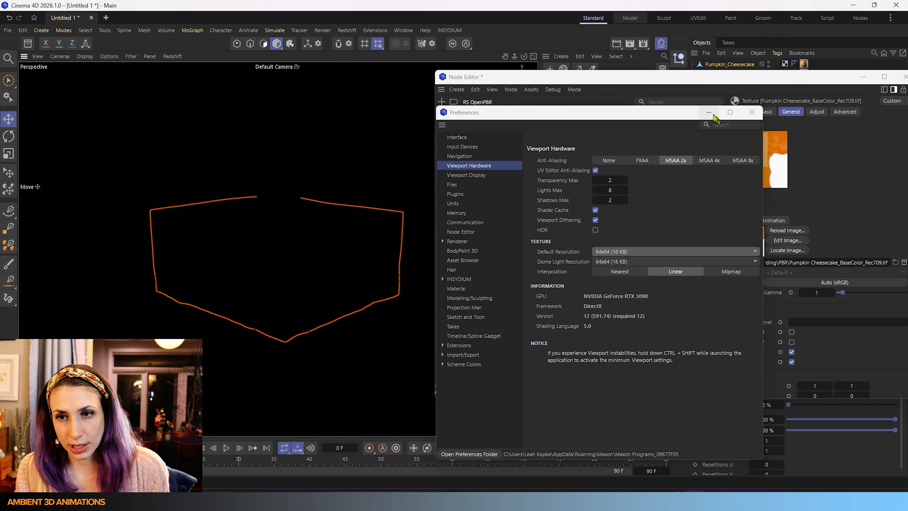
click(752, 112)
click(862, 78)
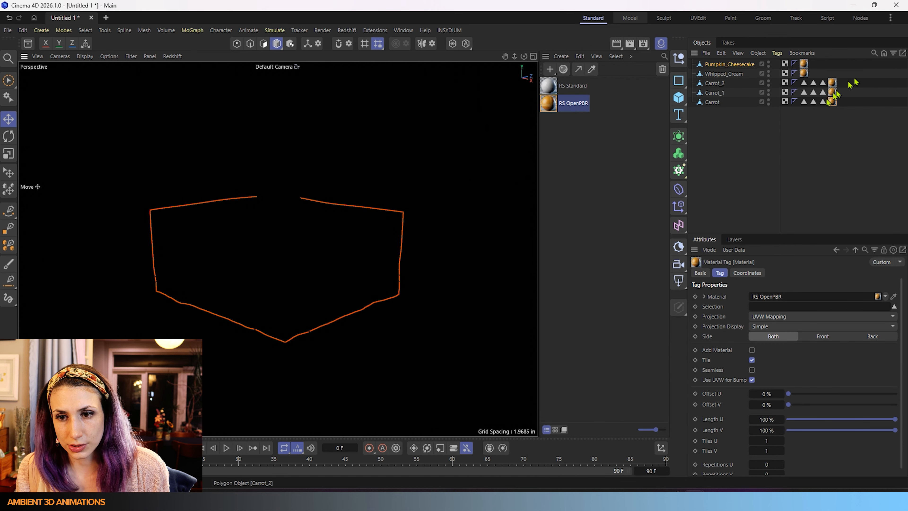
Add a Redshift Sun & Sky light and set its sky Intensity Multiplier to 0.012.
click(680, 252)
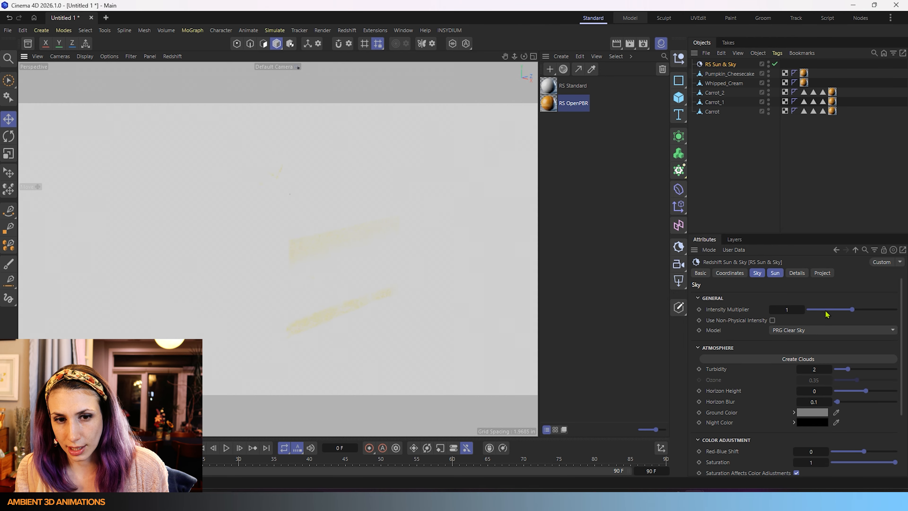
drag(852, 310, 810, 314)
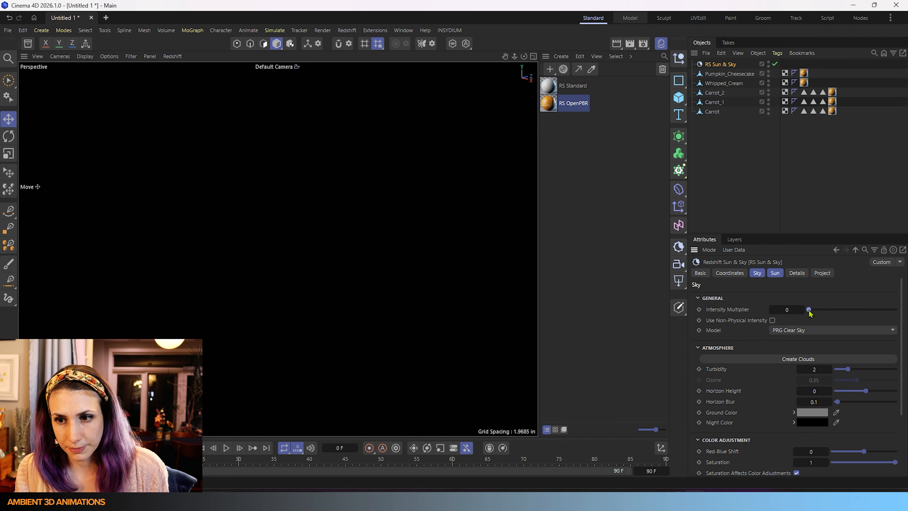
click(802, 311)
click(803, 312)
click(802, 310)
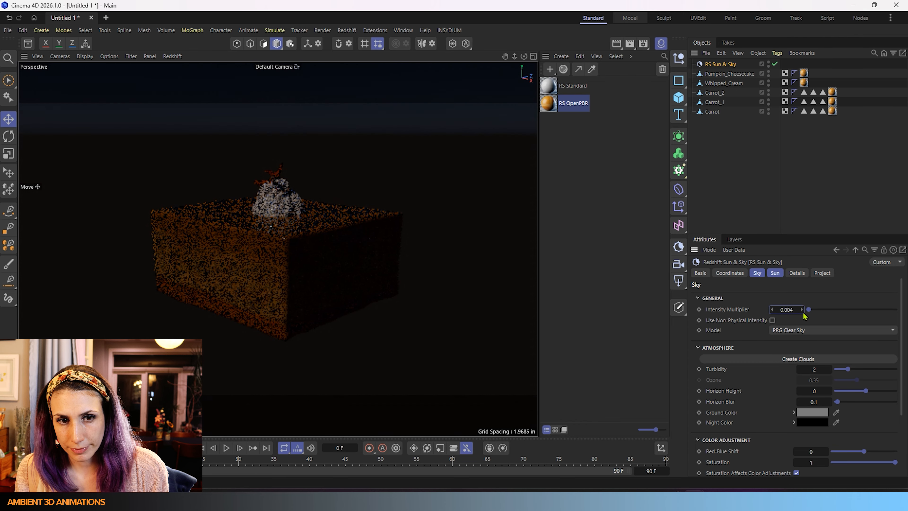
click(802, 310)
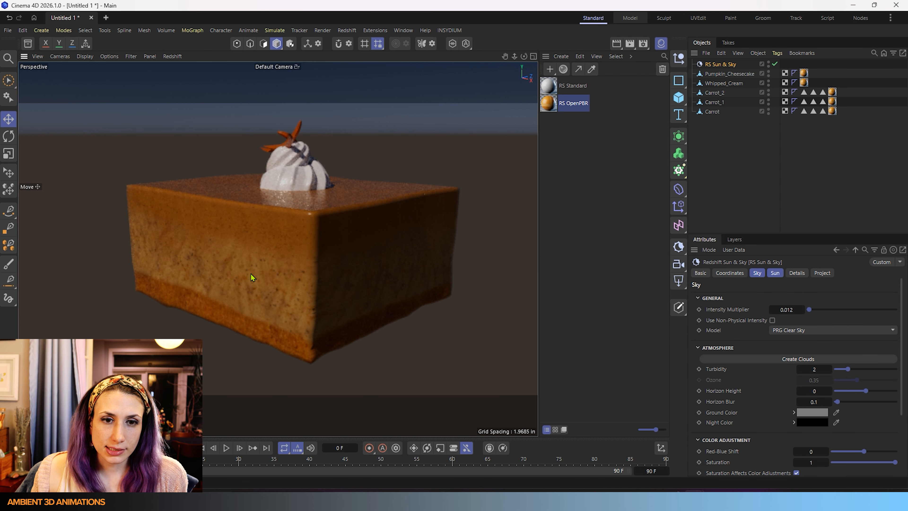
Inspect the base color on the rendered cheesecake up close and from a different angle.
scroll(278, 250, up, 10)
scroll(275, 258, down, 10)
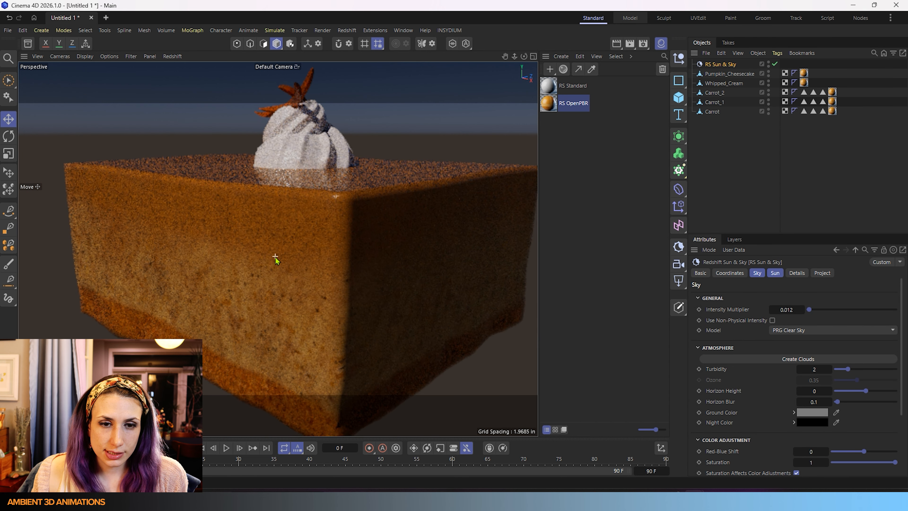
click(318, 286)
alt+drag(292, 295, 326, 281)
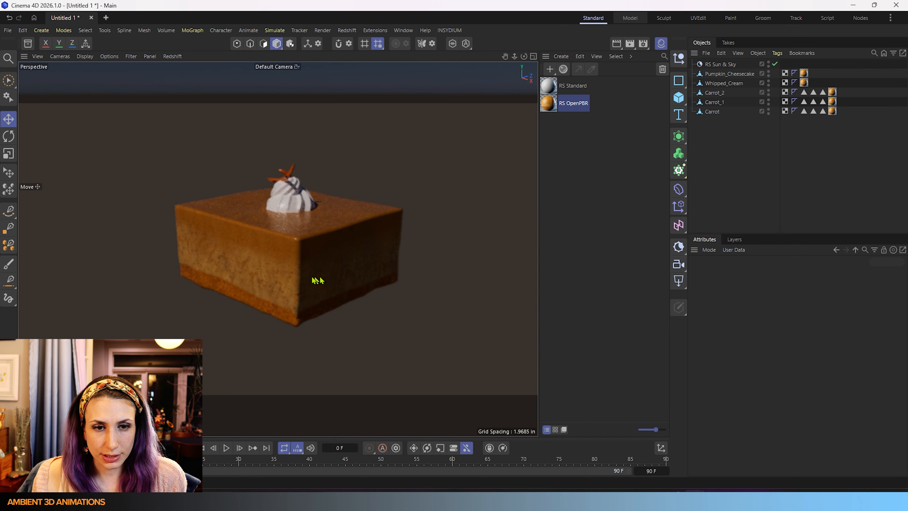
scroll(311, 279, up, 5)
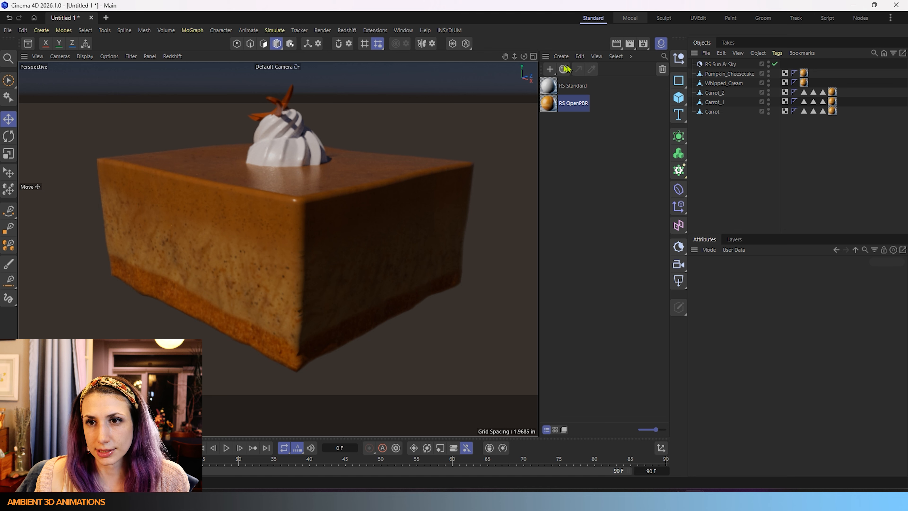
Stop the Redshift IPR and restore the Node Editor with the unconnected texture nodes in view.
click(172, 56)
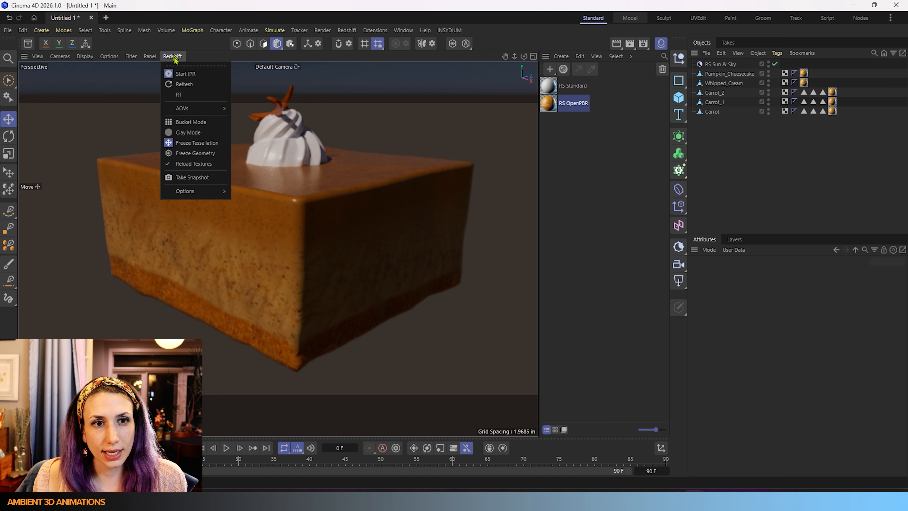
click(180, 73)
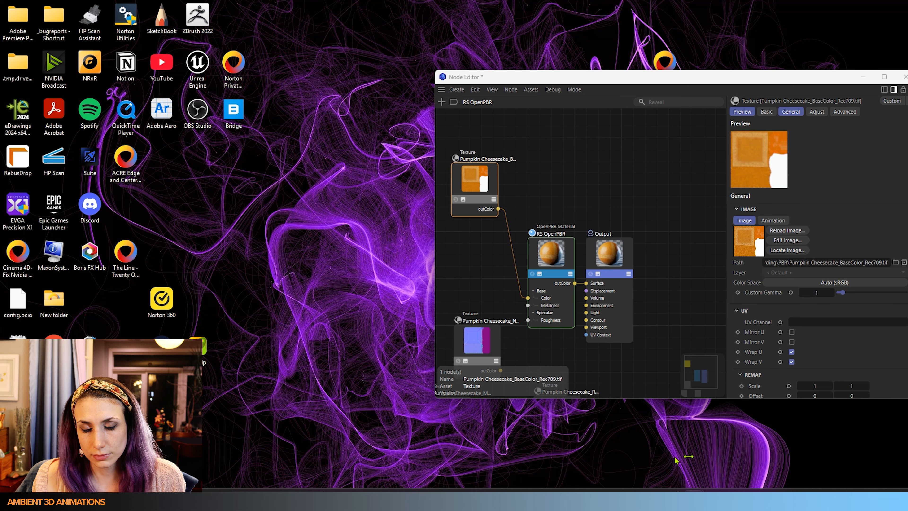
click(719, 449)
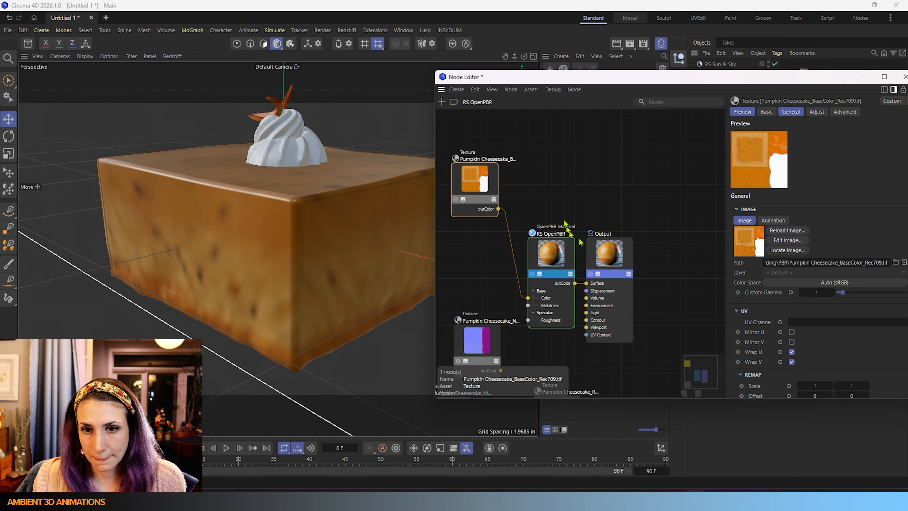
middle_drag(546, 181, 580, 125)
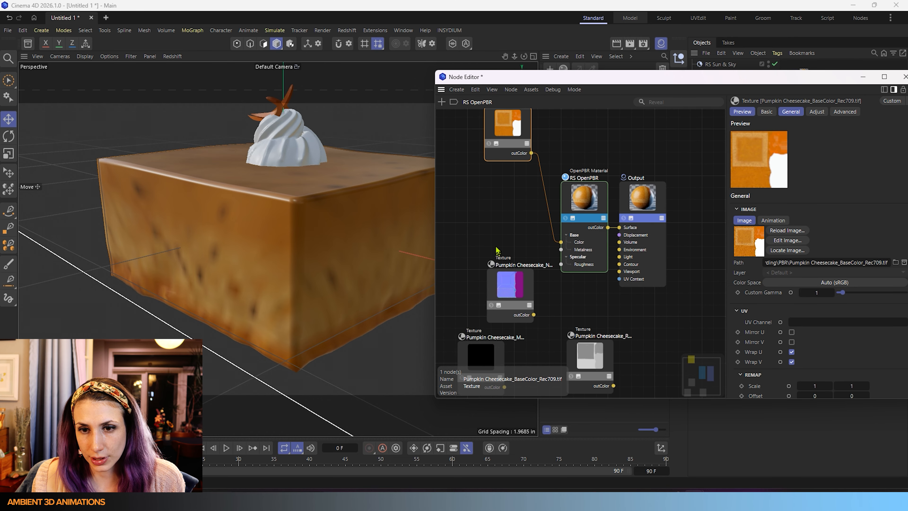
Move the metallic texture node beside the base color texture and connect it to the RS OpenPBR material's Metalness input.
click(514, 283)
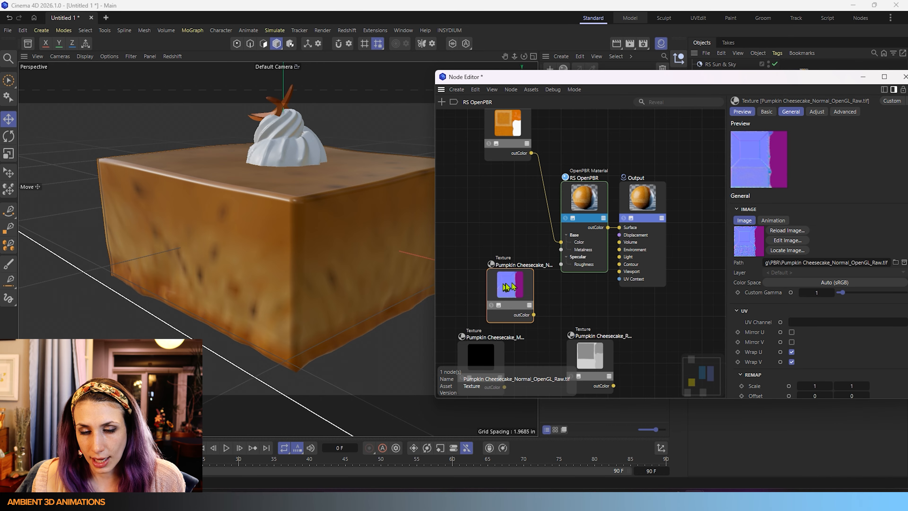
middle_drag(539, 322, 547, 295)
drag(499, 334, 479, 159)
drag(495, 192, 569, 223)
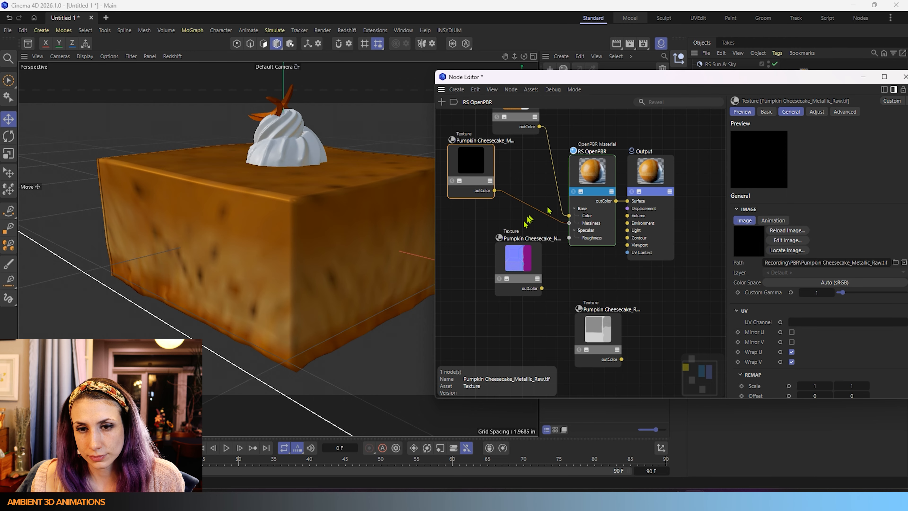
Add a Bump Map node and place it between the OpenGL normal texture node and the RS OpenPBR material.
drag(526, 262, 480, 254)
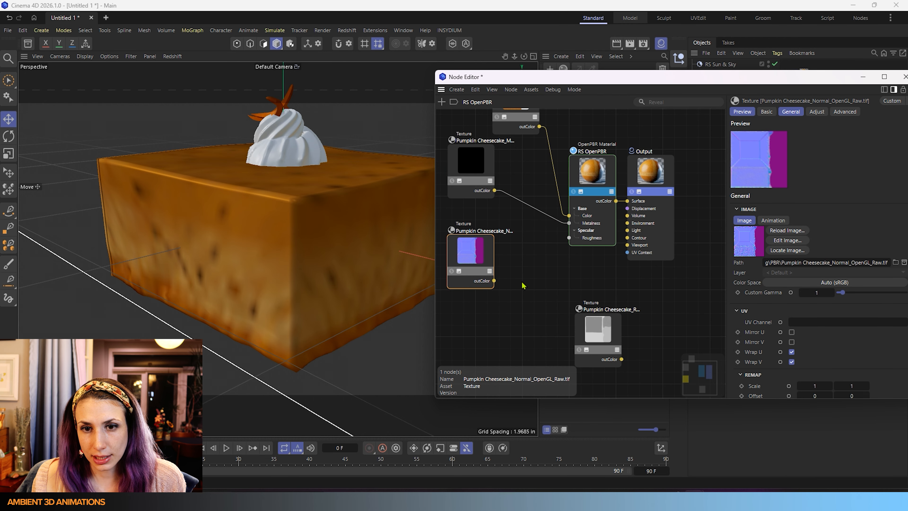
middle_drag(522, 282, 562, 287)
drag(509, 249, 493, 245)
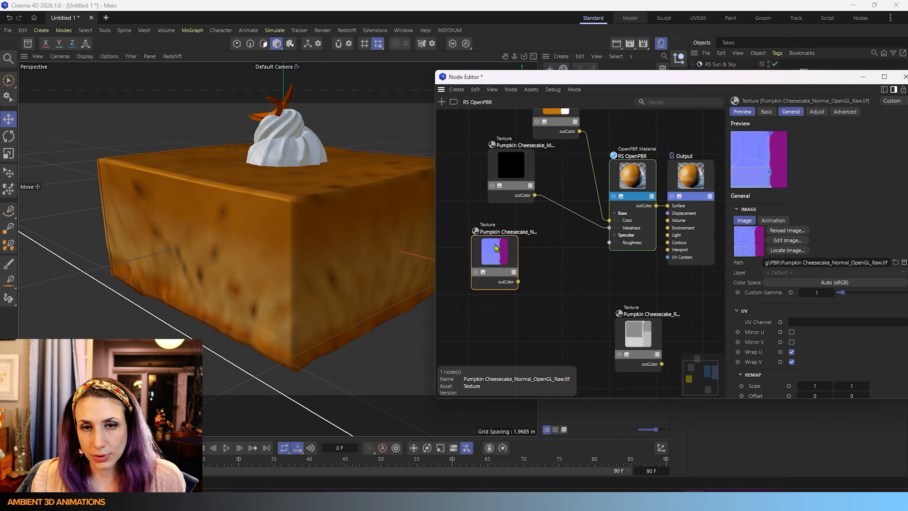
click(443, 102)
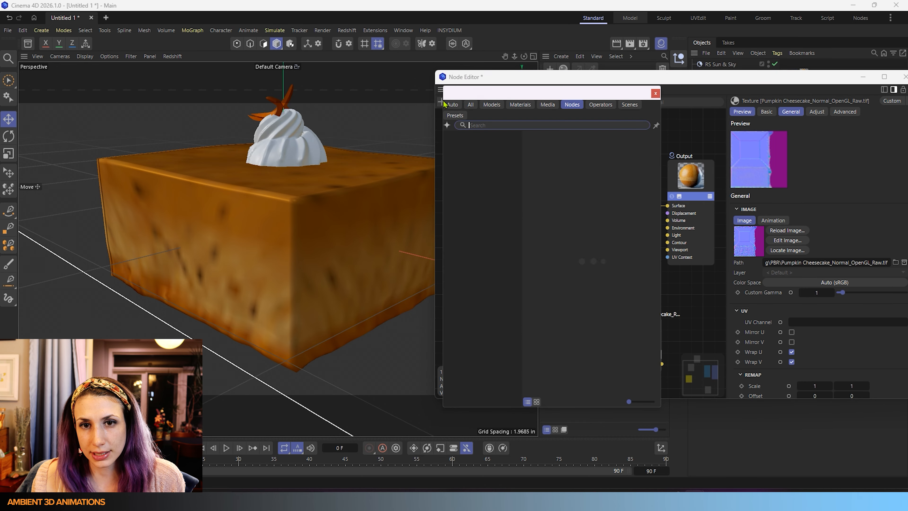
text(bump)
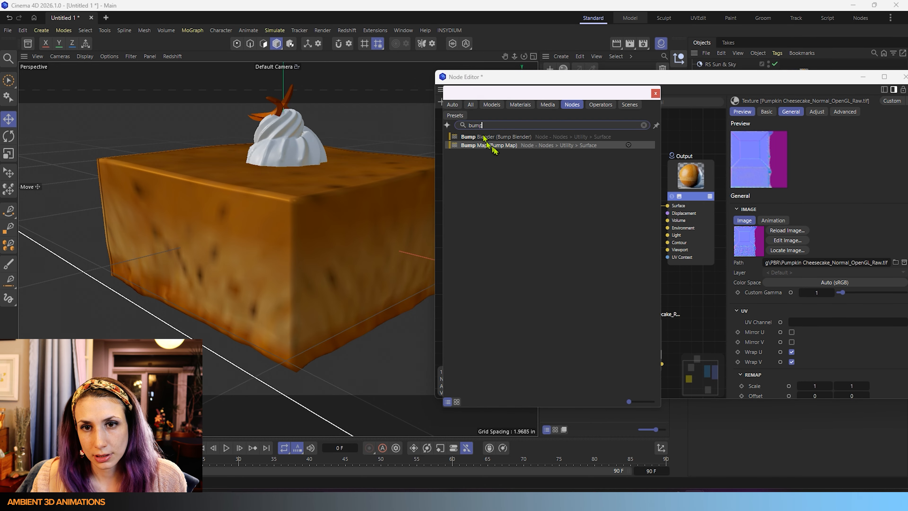
drag(488, 145, 699, 286)
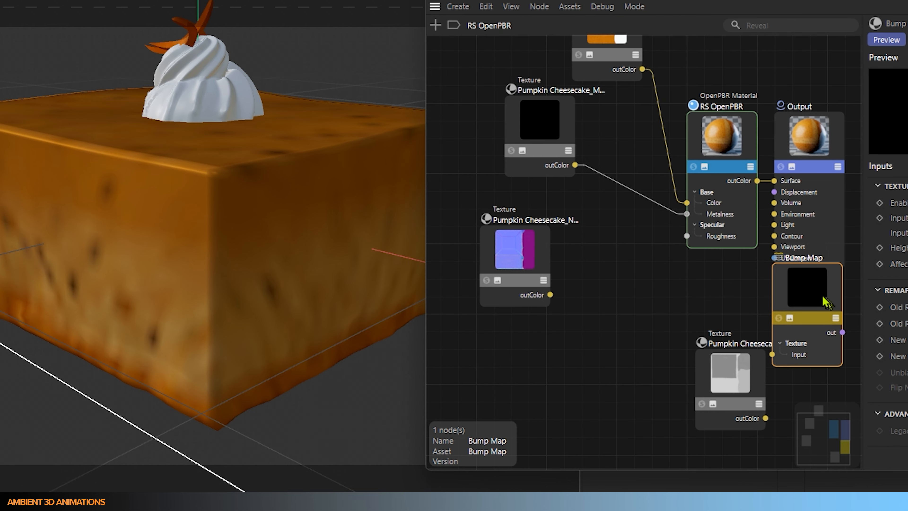
drag(823, 302, 632, 256)
Connect the normal texture to the Bump Map node's Input and its output to the RS OpenPBR material's Geometry Bump Map input.
drag(550, 295, 582, 309)
drag(652, 287, 691, 135)
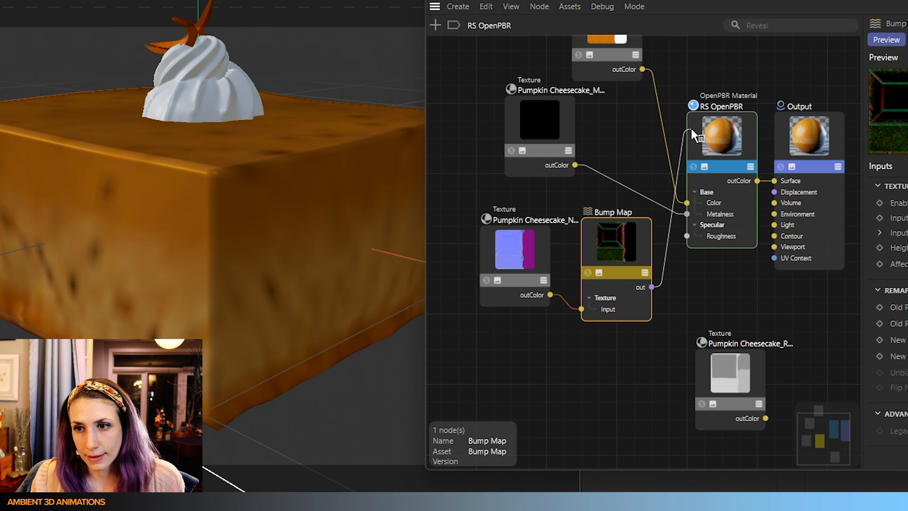
drag(692, 134, 692, 135)
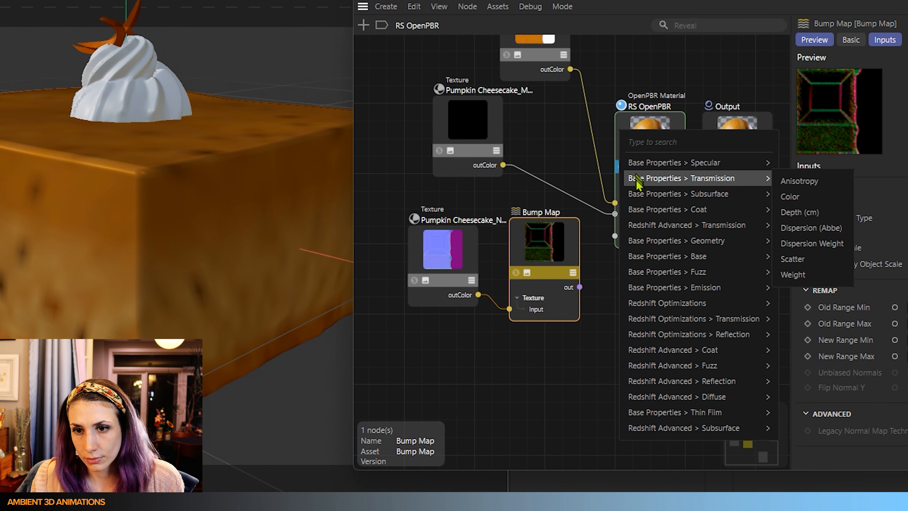
mouse_move(702, 211)
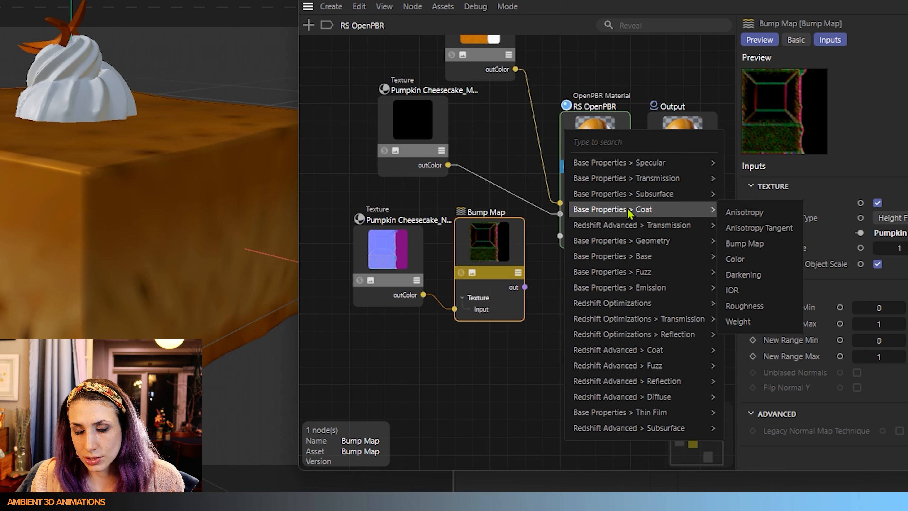
mouse_move(634, 197)
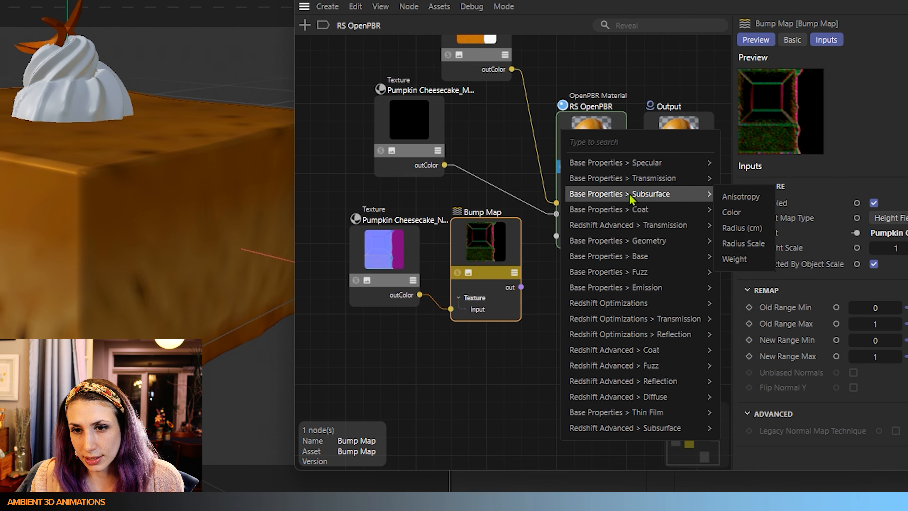
mouse_move(651, 164)
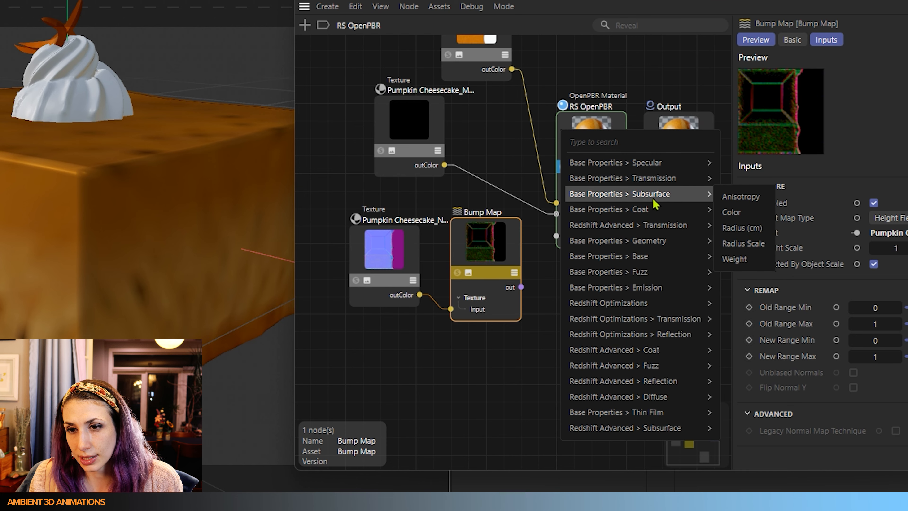
mouse_move(649, 215)
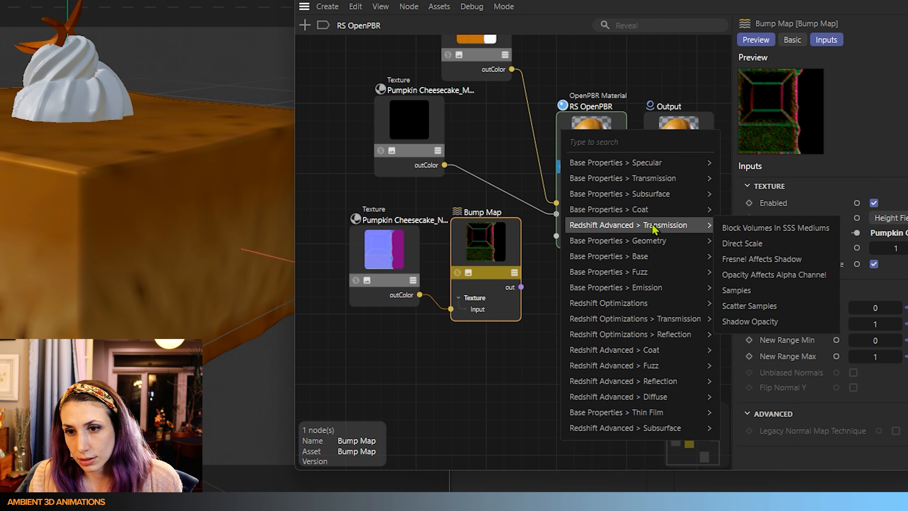
mouse_move(648, 245)
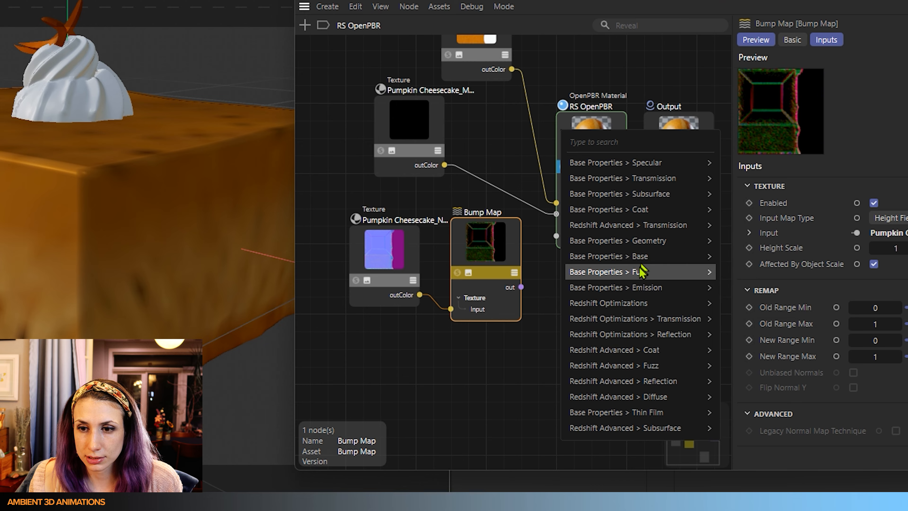
mouse_move(639, 291)
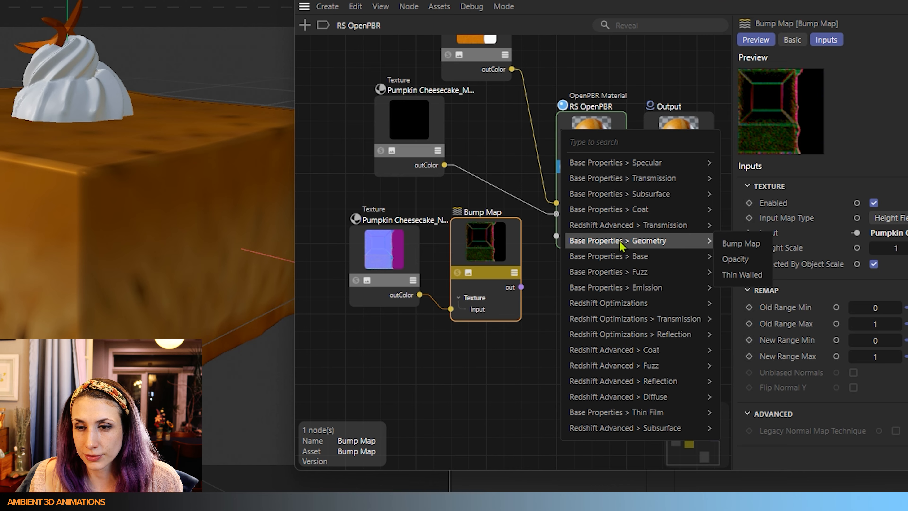
click(730, 245)
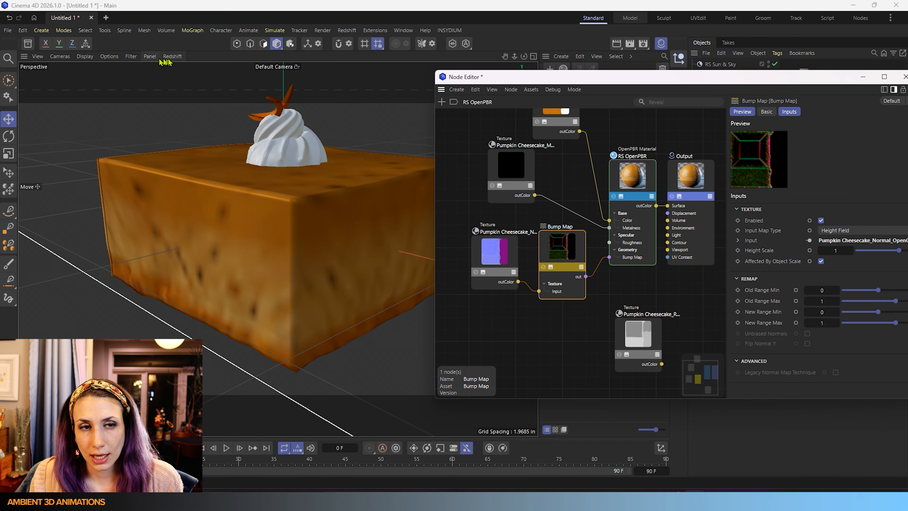
Start the Redshift IPR in the viewport and set the Bump Map node's Height Scale to 0.036.
click(172, 56)
click(169, 74)
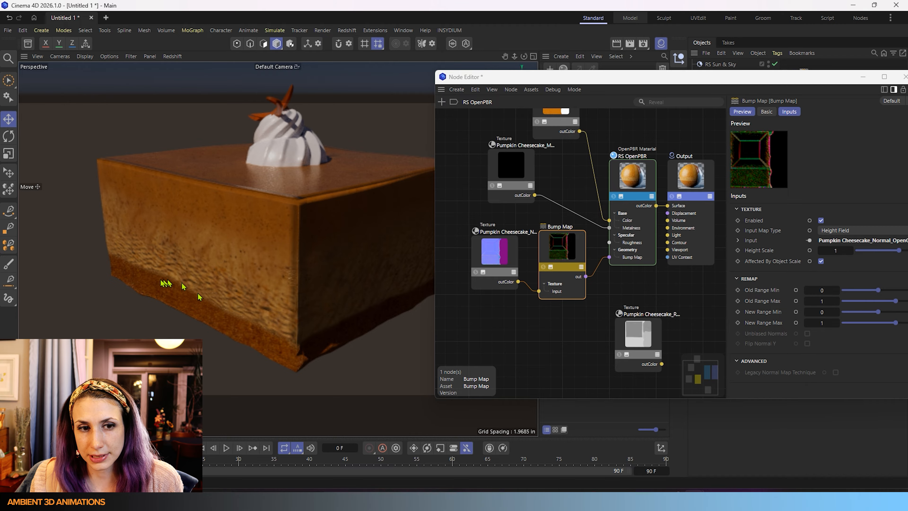
drag(898, 255, 880, 255)
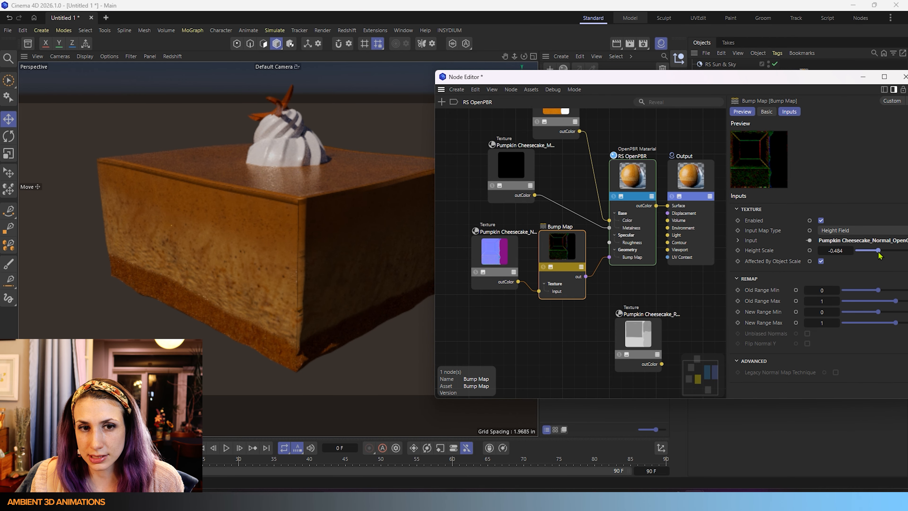
drag(880, 255, 887, 256)
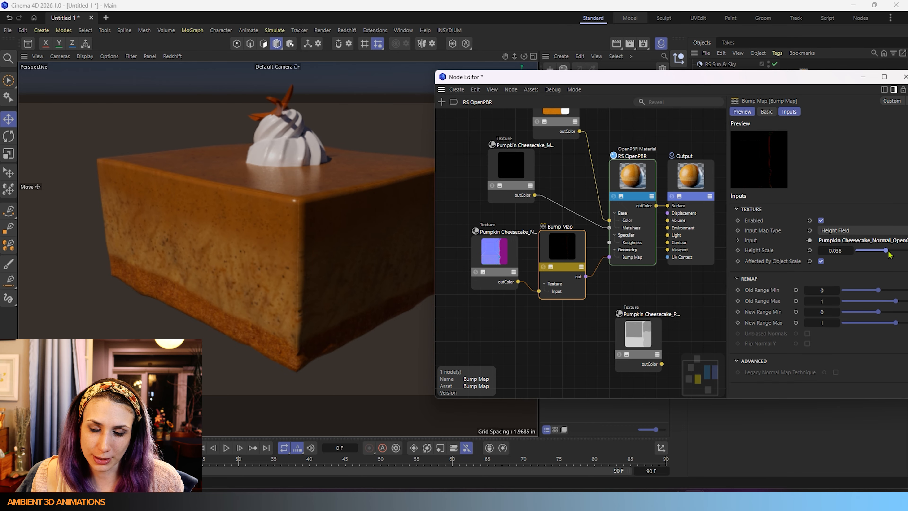
drag(888, 252, 889, 251)
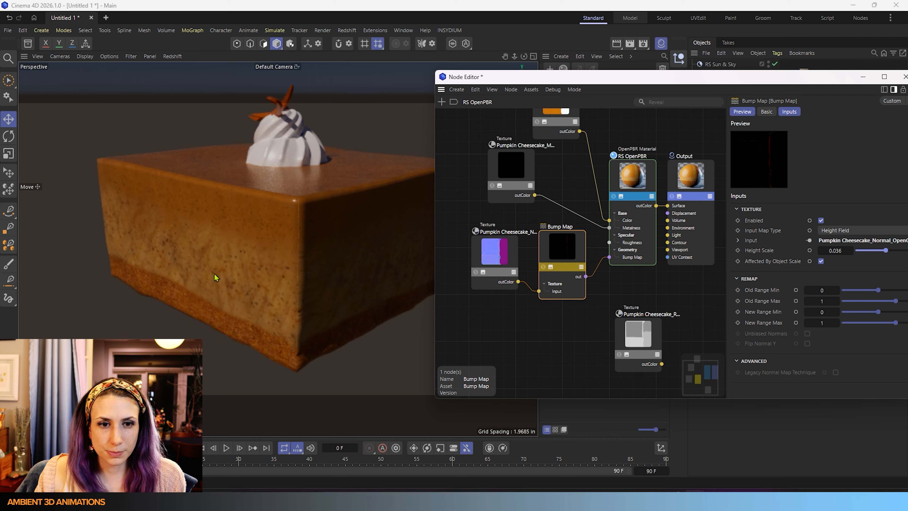
scroll(215, 274, down, 2)
alt+drag(230, 283, 364, 238)
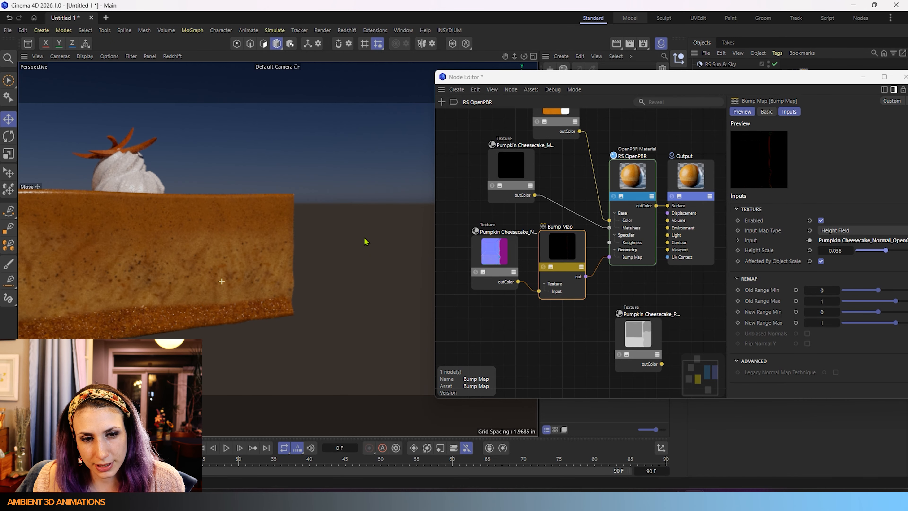
alt+drag(253, 249, 152, 287)
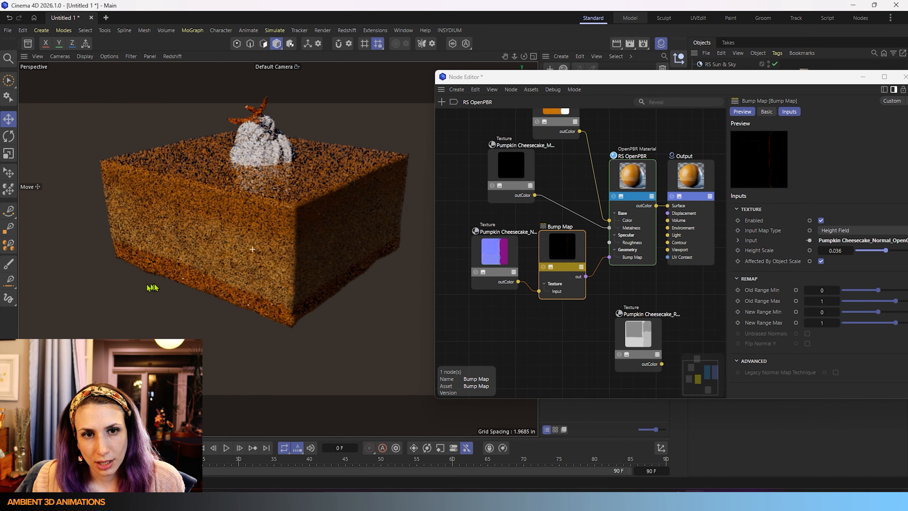
alt+drag(278, 249, 150, 283)
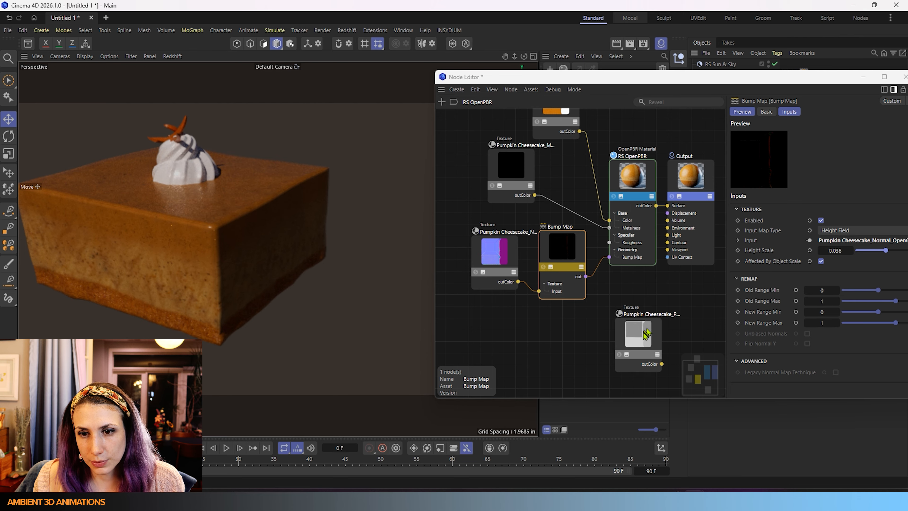
Connect the roughness texture to the RS OpenPBR material's Specular Roughness input.
drag(643, 330, 572, 336)
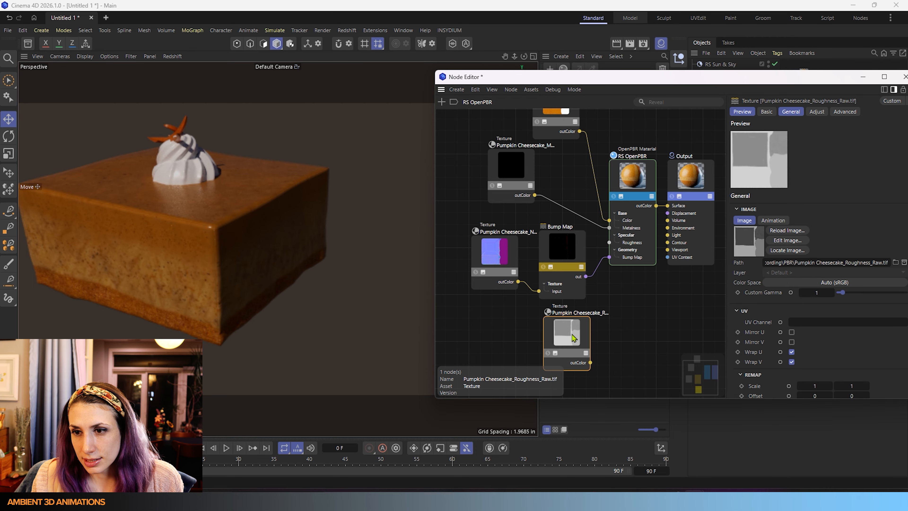
drag(581, 347, 609, 242)
scroll(561, 291, down, 3)
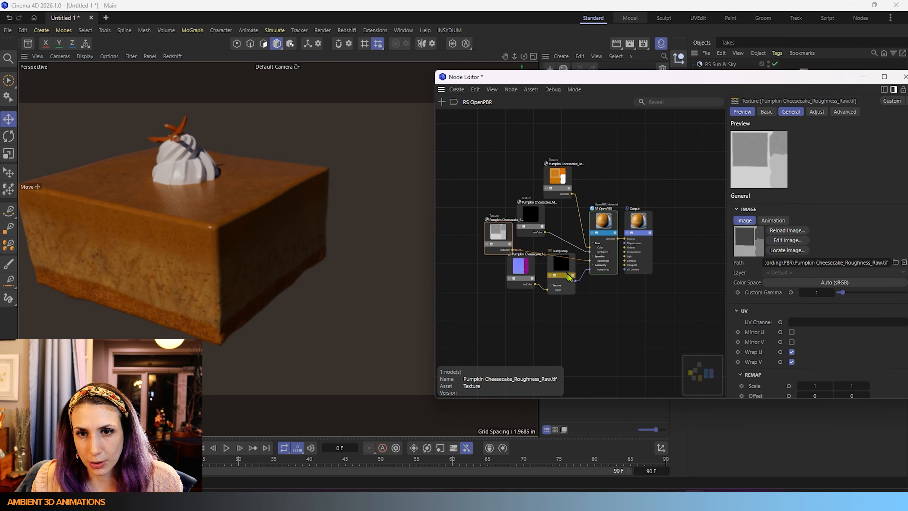
Maximize the Node Editor and stack the base color, metallic, roughness and normal with Bump Map nodes in a tidy column.
drag(572, 197, 550, 154)
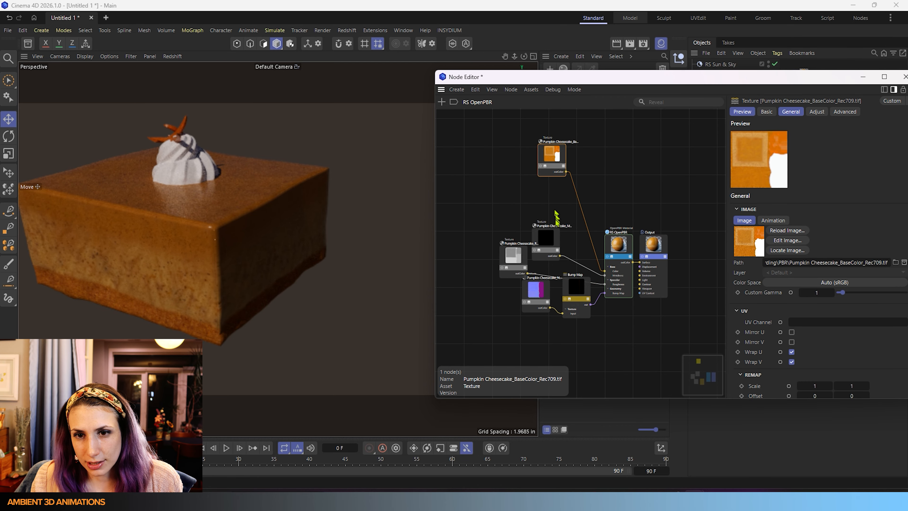
drag(553, 235, 559, 201)
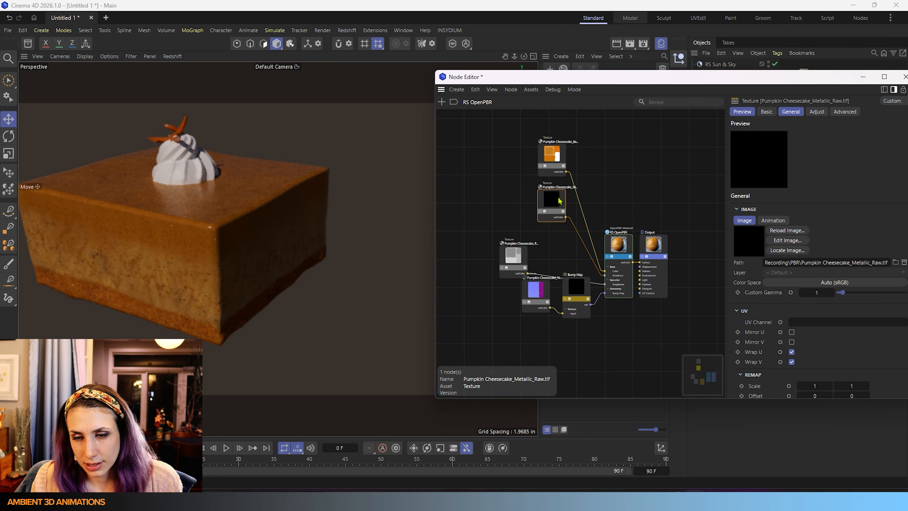
scroll(588, 299, up, 2)
drag(637, 82, 475, 2)
scroll(194, 251, up, 3)
alt+middle_drag(201, 247, 456, 374)
scroll(206, 241, down, 1)
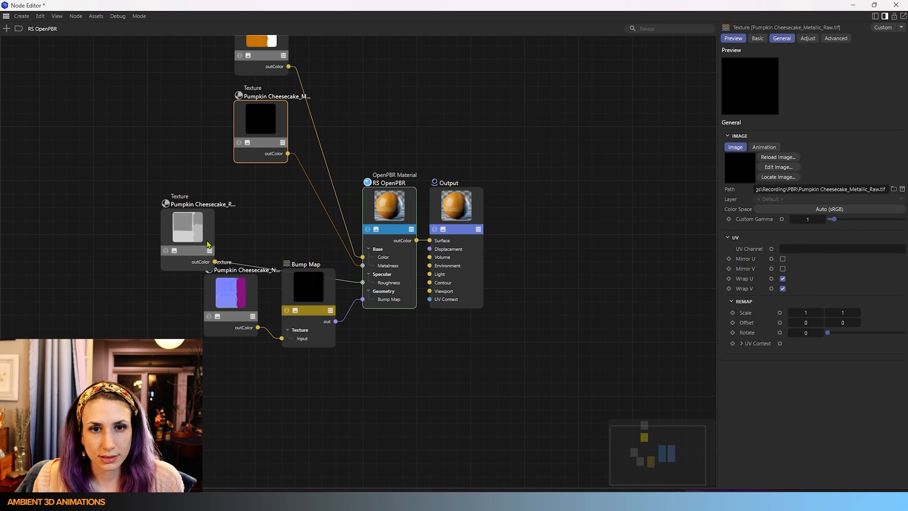
scroll(207, 241, down, 3)
drag(192, 231, 238, 215)
drag(193, 346, 248, 274)
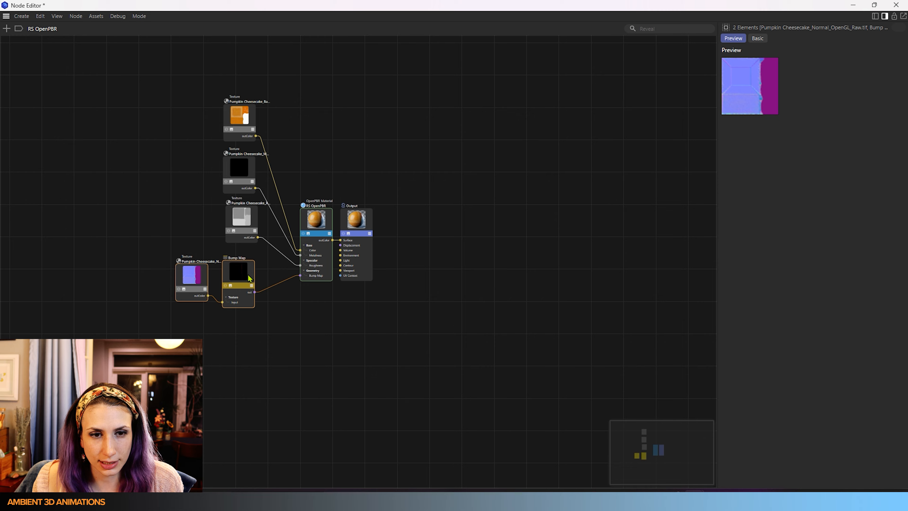
click(284, 347)
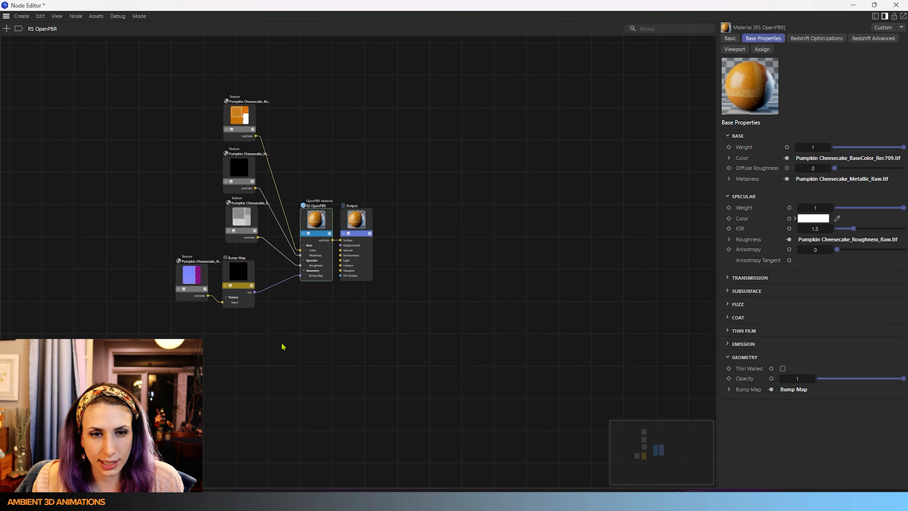
Minimize the Node Editor to view the render, then reopen the RS OpenPBR material and set the base color texture's Color Space to Auto.
click(854, 5)
alt+drag(277, 304, 225, 284)
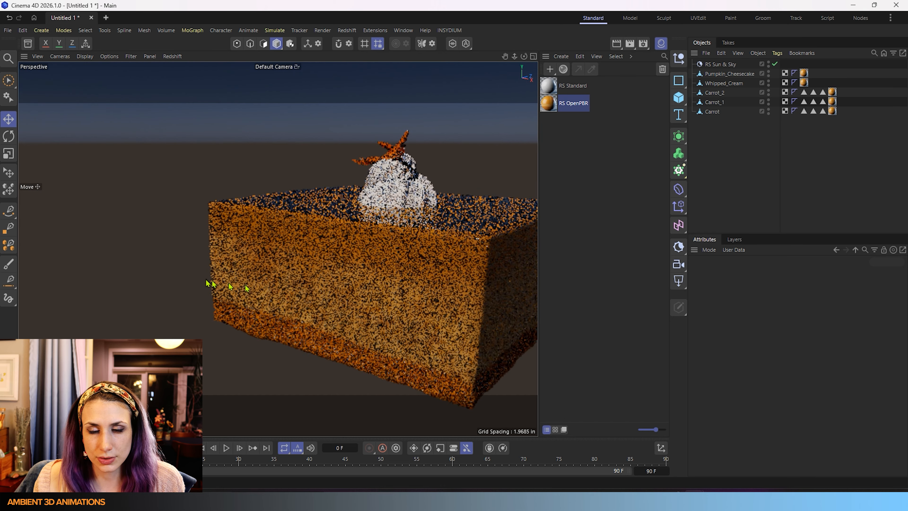
double_click(548, 103)
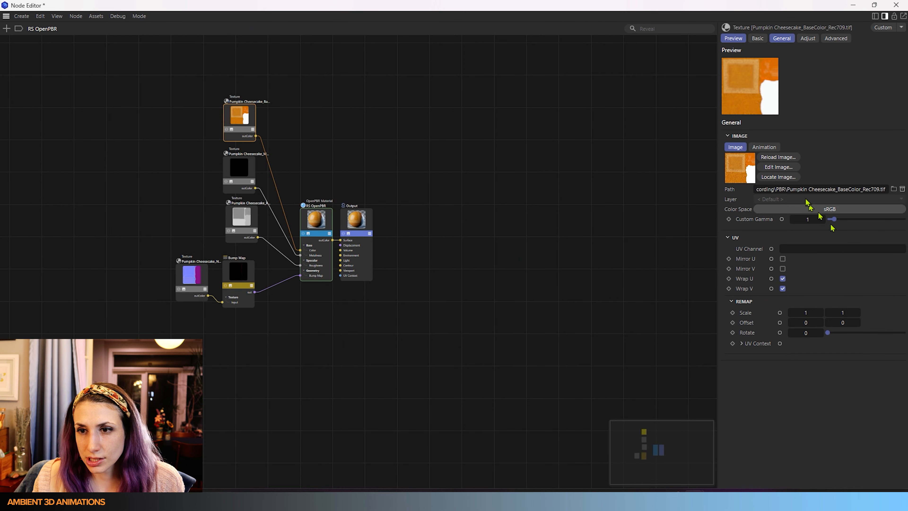
click(779, 210)
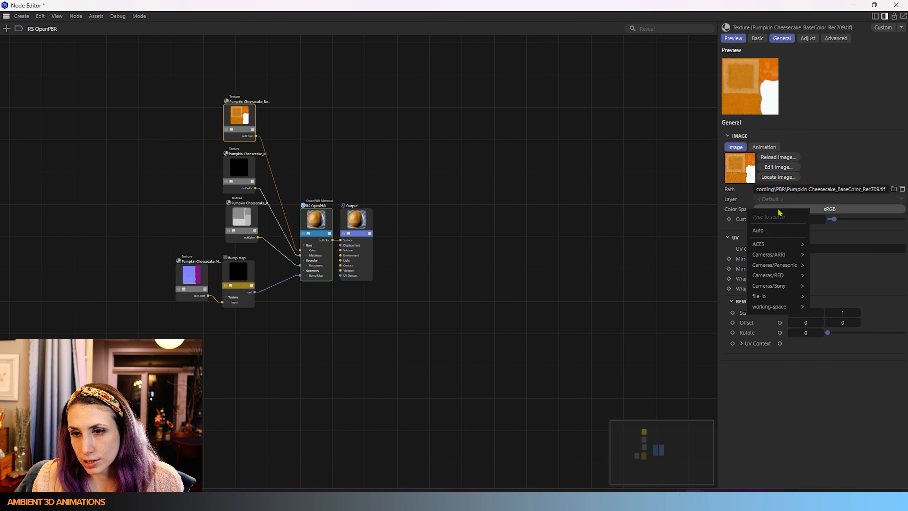
click(769, 230)
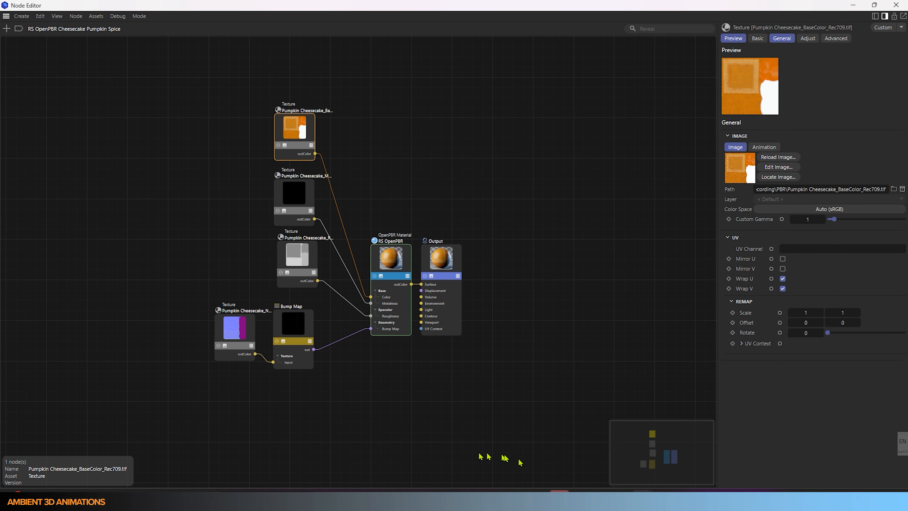
Add the Pumpkin Cheesecake_Height_Raw texture from the PBR folder to the RS OpenPBR material's node graph.
mouse_move(704, 501)
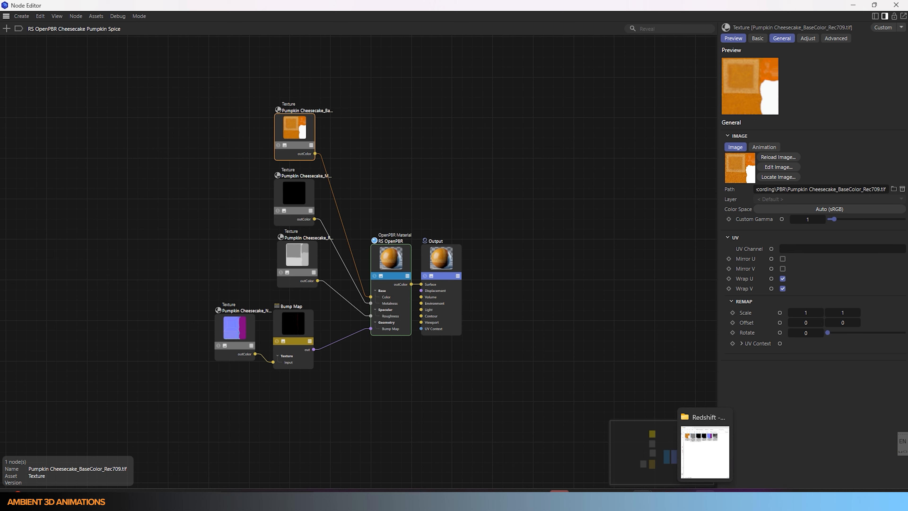
click(679, 475)
click(242, 31)
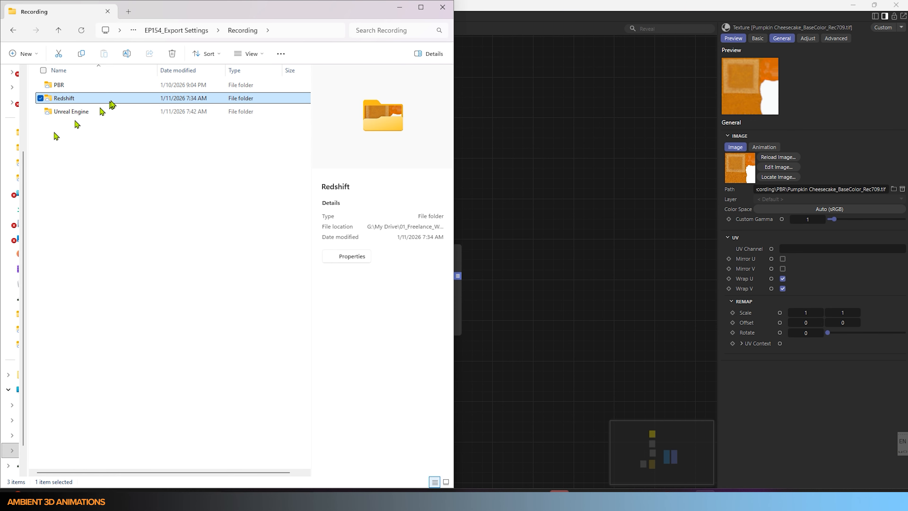
double_click(61, 86)
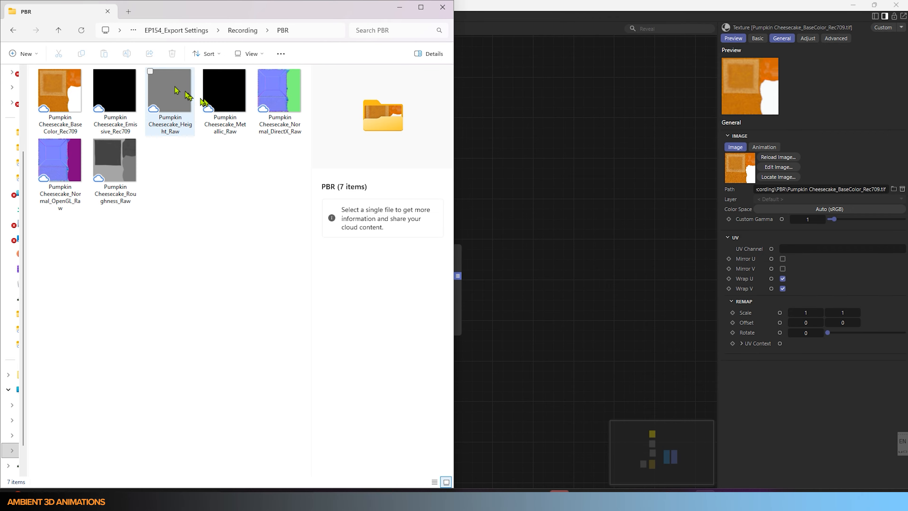
mouse_move(175, 93)
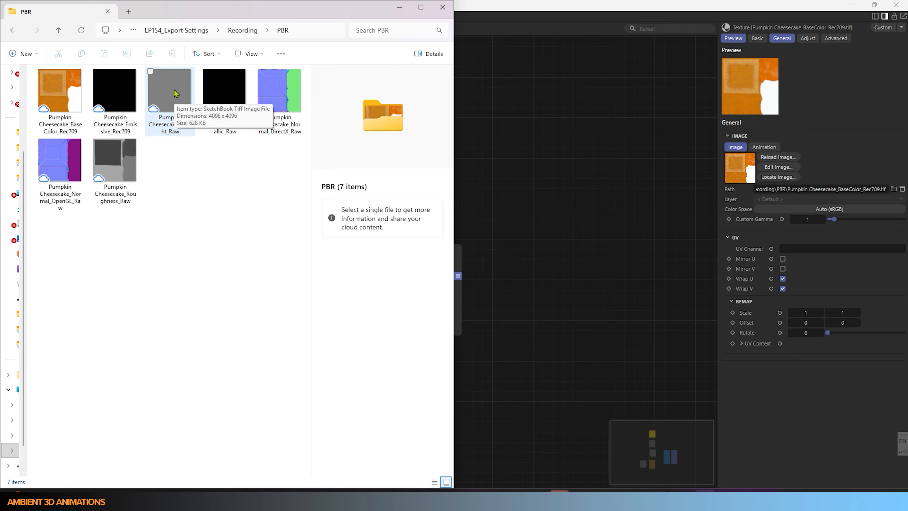
drag(175, 93, 528, 293)
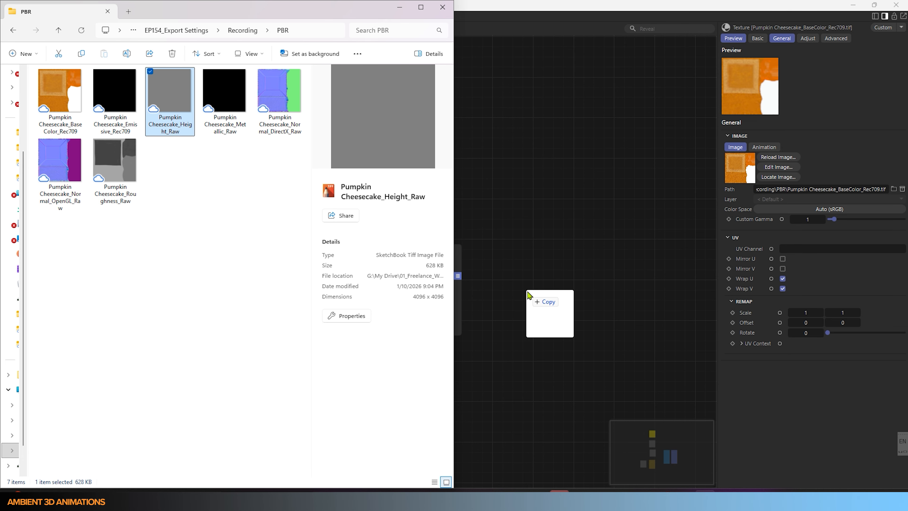
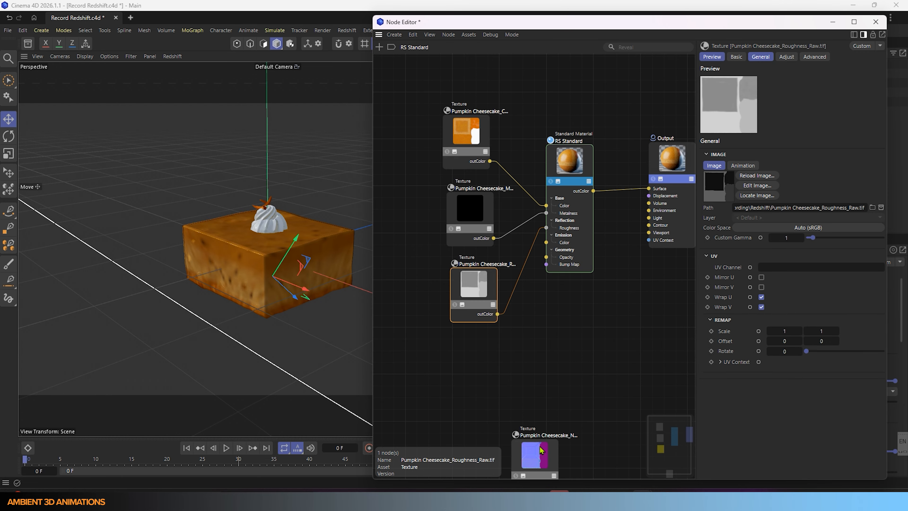
Place the normal texture node beneath the roughness texture in the RS Standard graph and align the roughness and metalness nodes in the column.
drag(542, 450, 479, 366)
scroll(515, 367, down, 2)
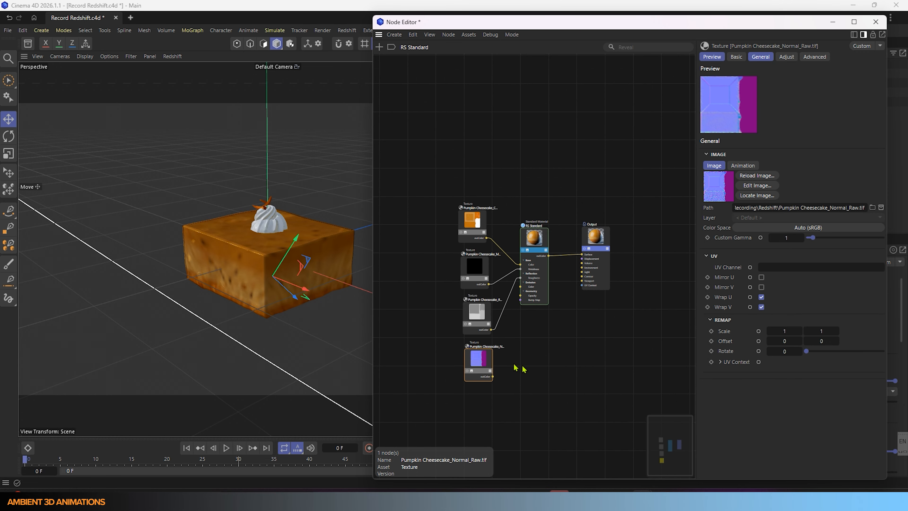
alt+middle_drag(522, 365, 574, 266)
scroll(525, 363, down, 6)
scroll(525, 363, up, 4)
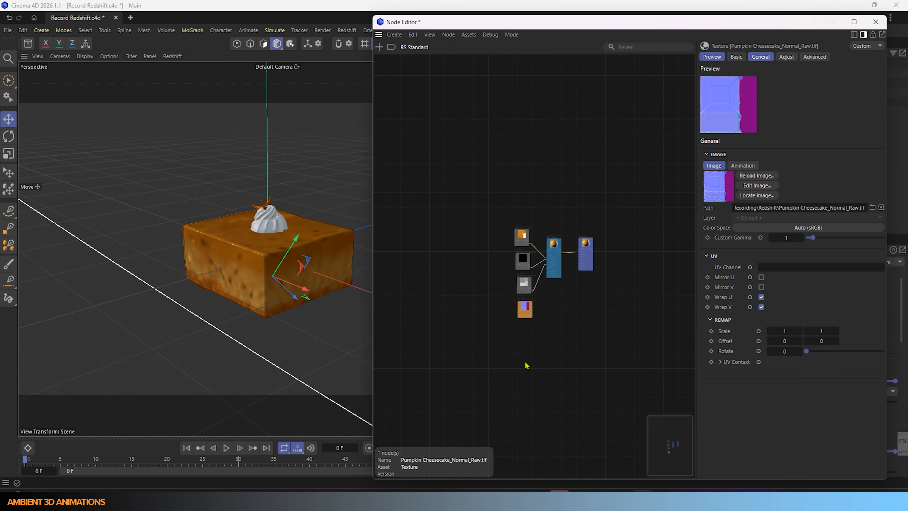
scroll(536, 322, up, 4)
scroll(477, 302, up, 3)
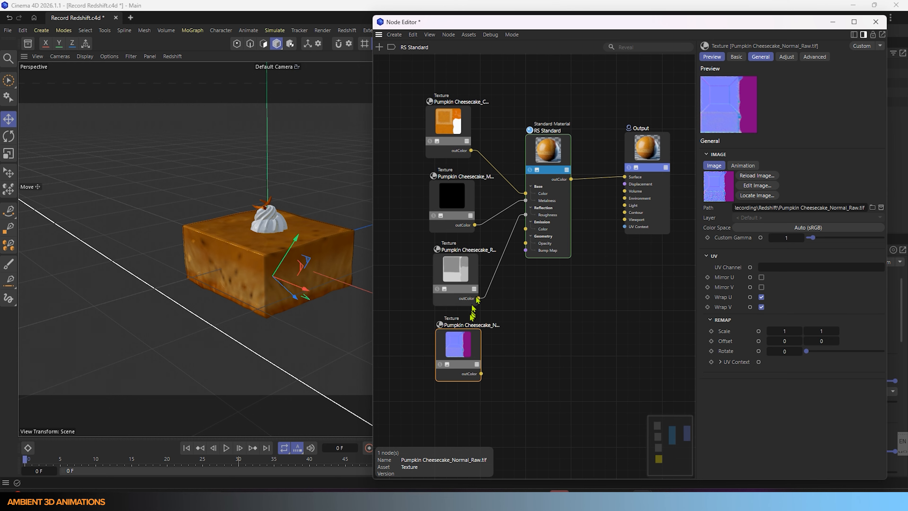
drag(456, 335, 444, 335)
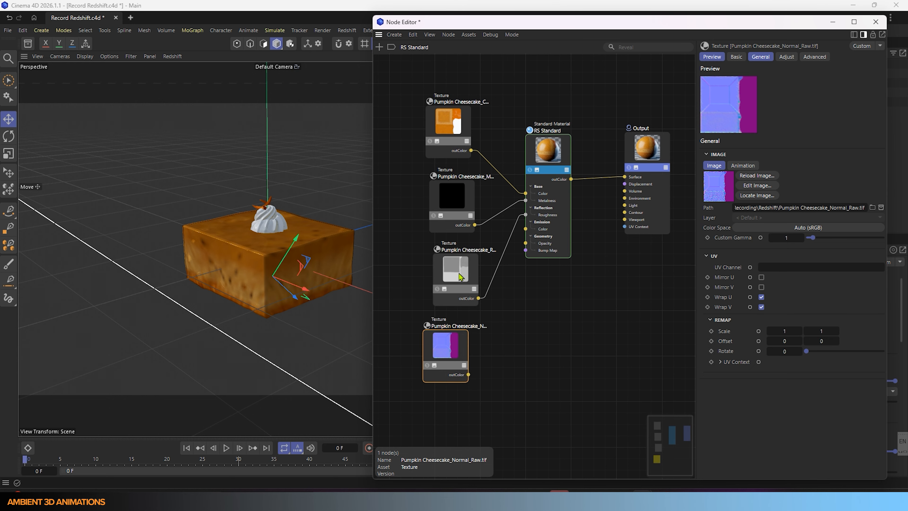
drag(460, 277, 450, 277)
drag(463, 197, 453, 198)
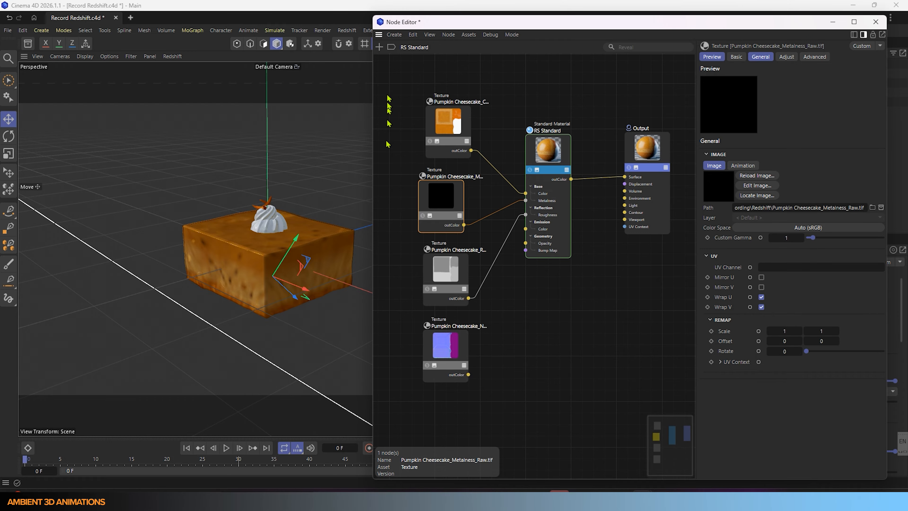
Add a Bump Map node and connect the normal texture through it to the RS Standard material's Bump Map input.
click(379, 47)
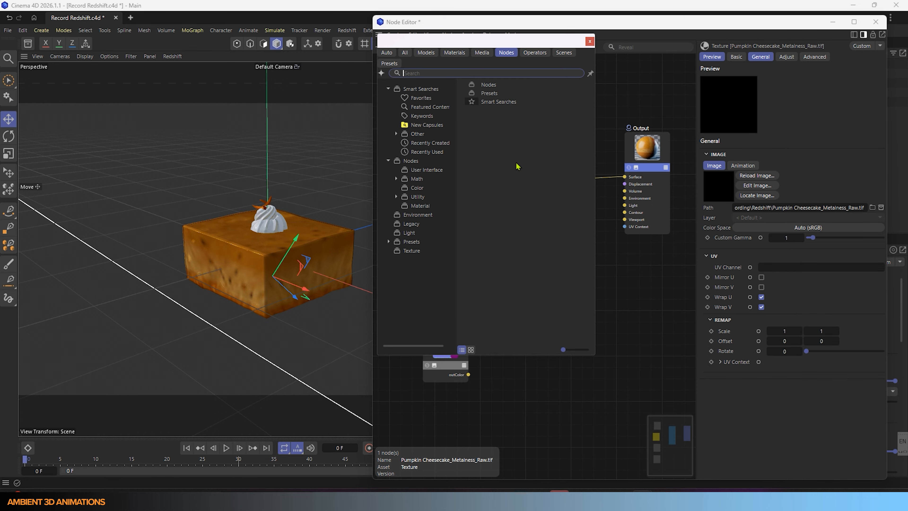
text(bump)
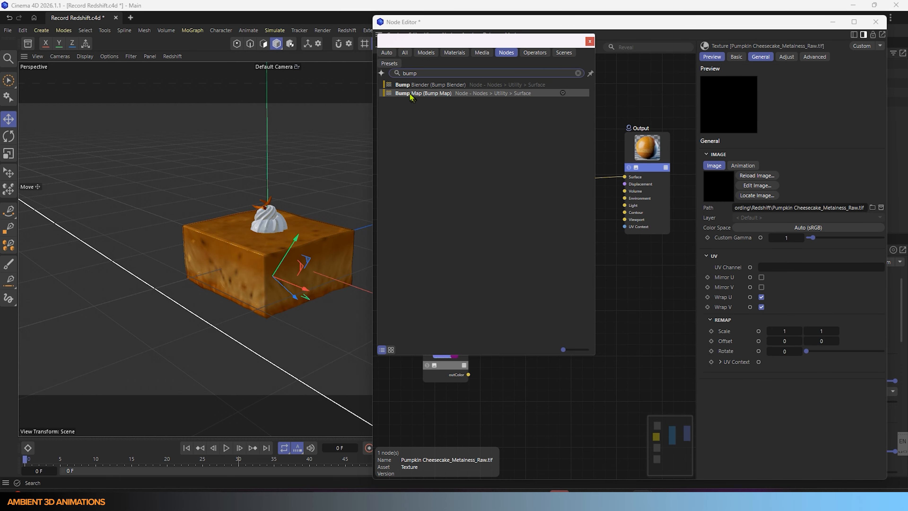
drag(410, 97, 402, 356)
click(590, 42)
drag(494, 350, 450, 350)
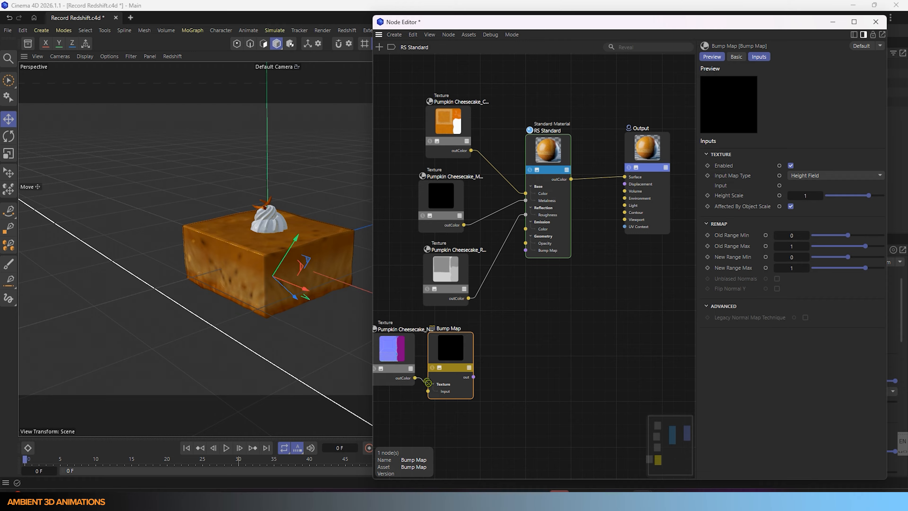
drag(433, 393, 526, 251)
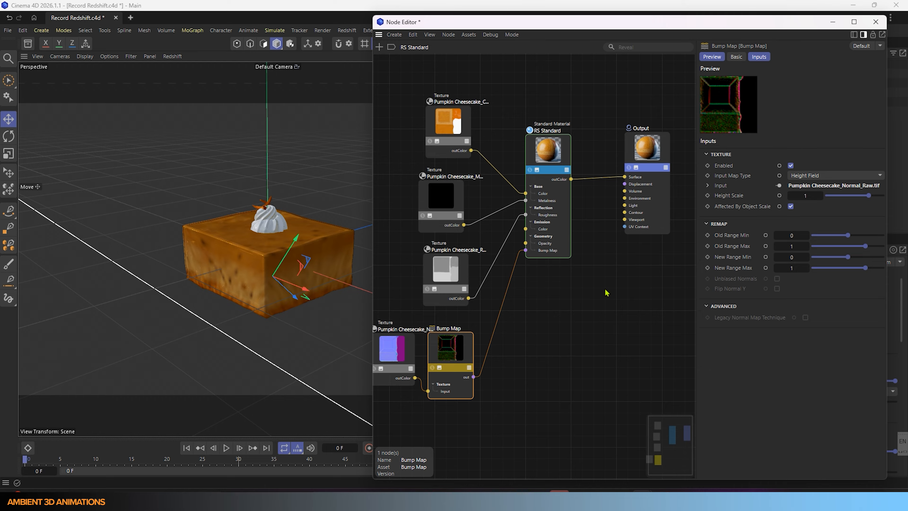
Start the Redshift IPR in the viewport and inspect the bump detail on the cheesecake's side up close.
click(172, 56)
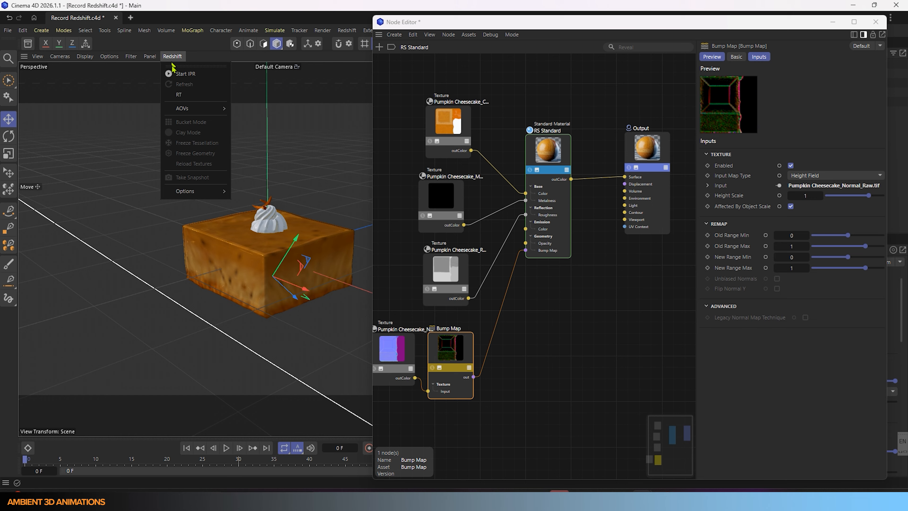
click(182, 74)
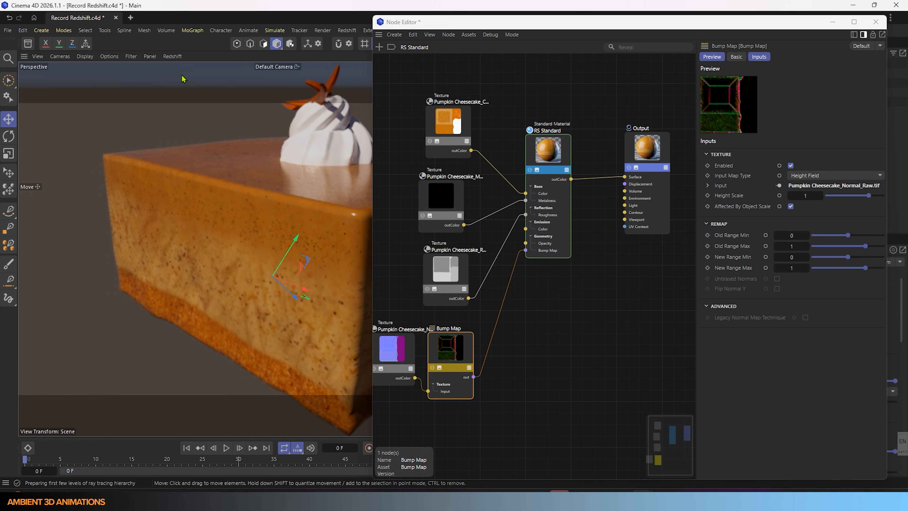
scroll(218, 270, up, 3)
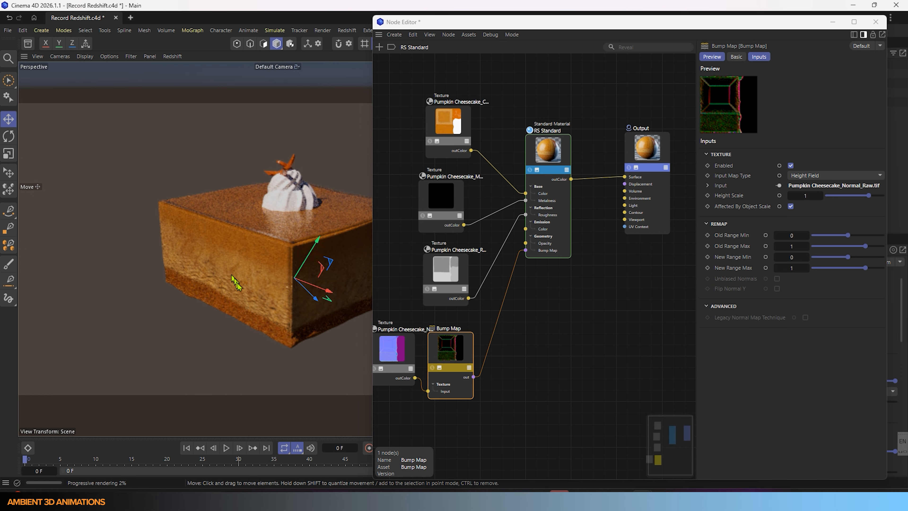
scroll(258, 304, up, 6)
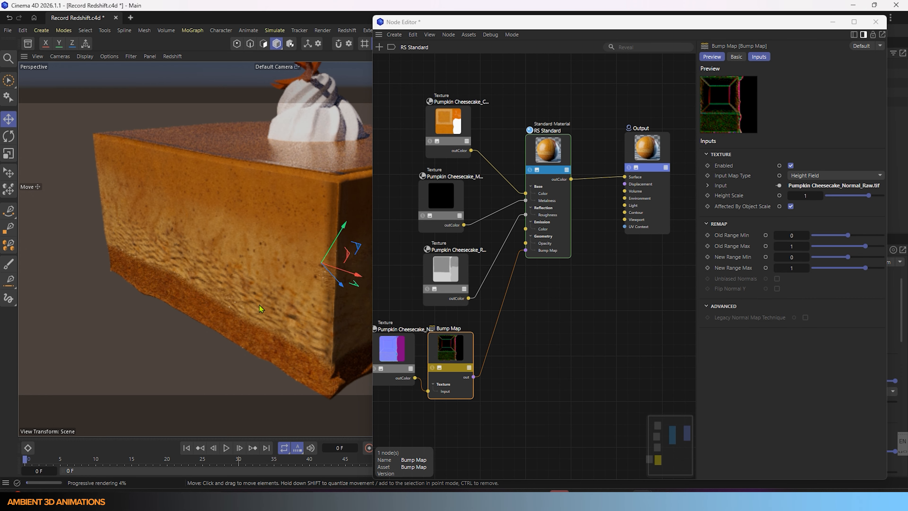
scroll(259, 304, up, 2)
alt+drag(259, 310, 316, 277)
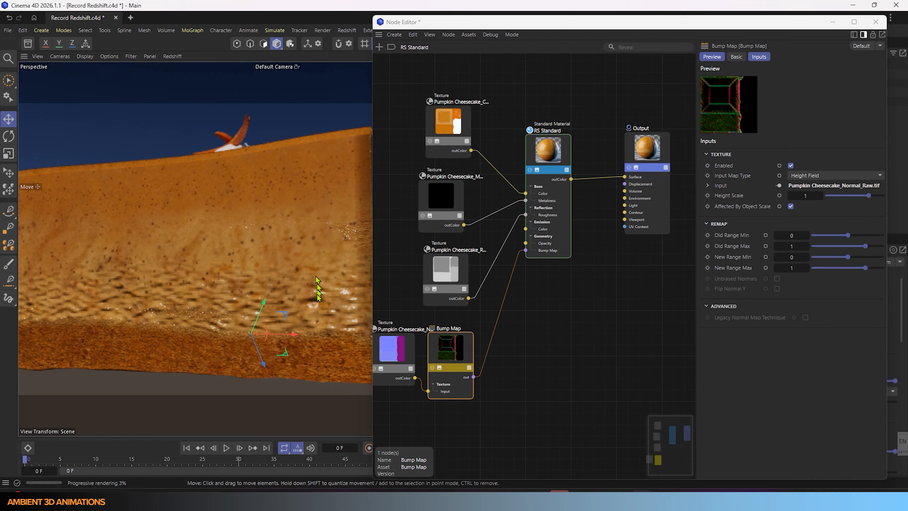
alt+drag(259, 303, 219, 323)
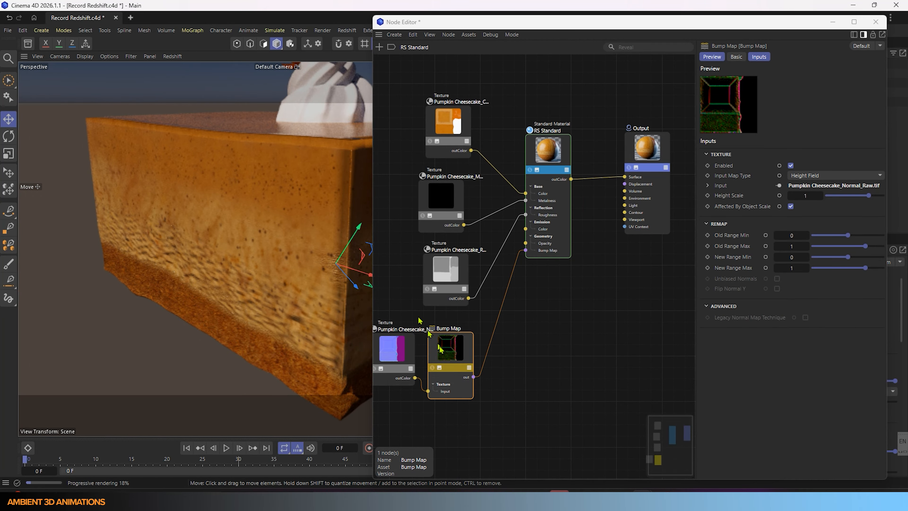
Set the Bump Map node's Height Scale to 0.104.
click(408, 342)
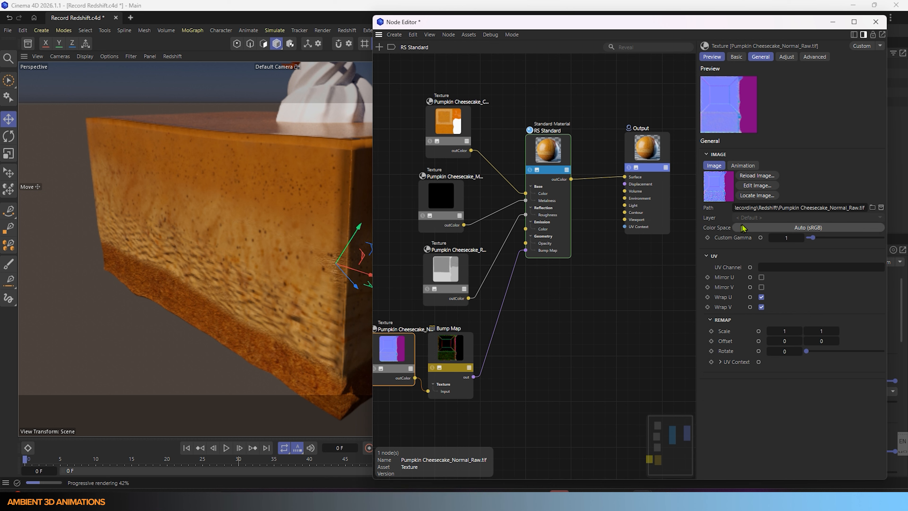
click(459, 350)
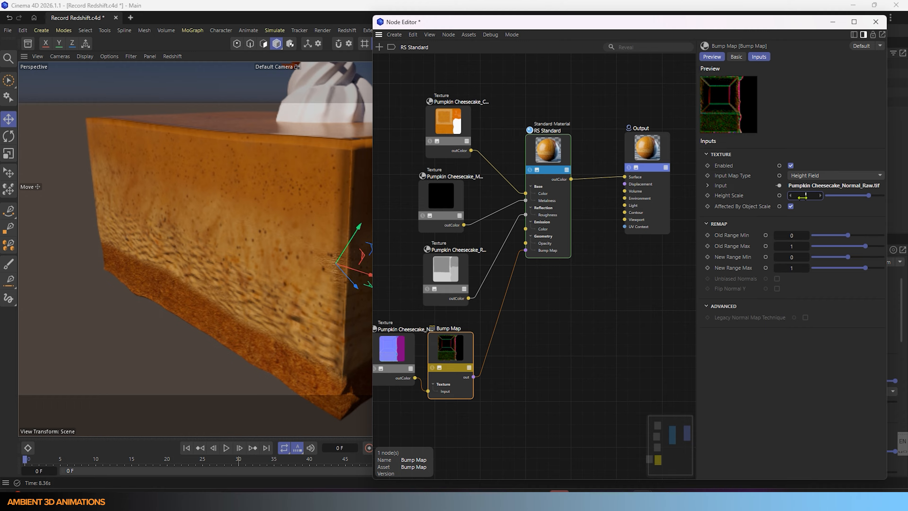
drag(802, 197, 802, 197)
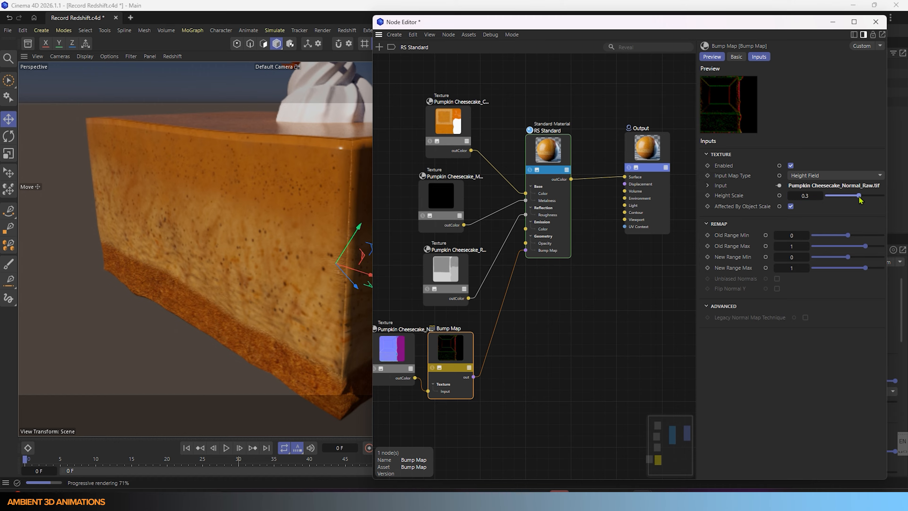
drag(859, 200, 856, 200)
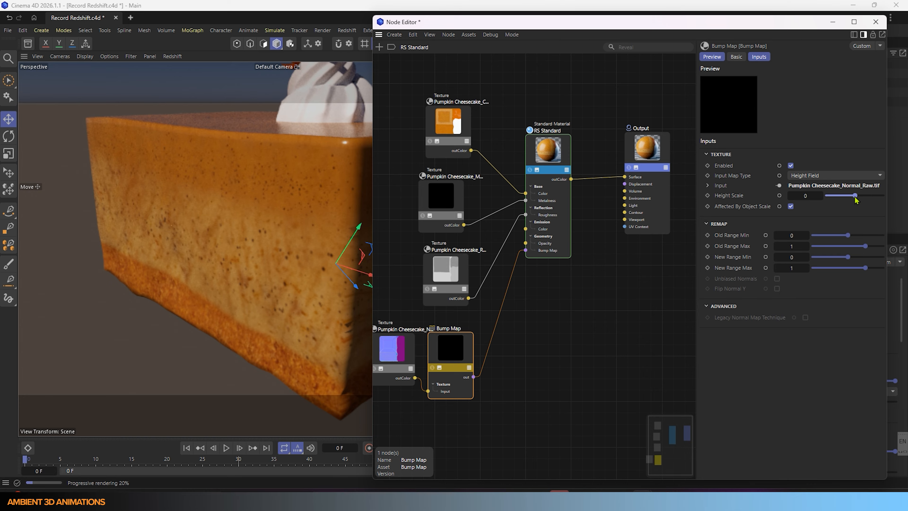
drag(855, 200, 857, 200)
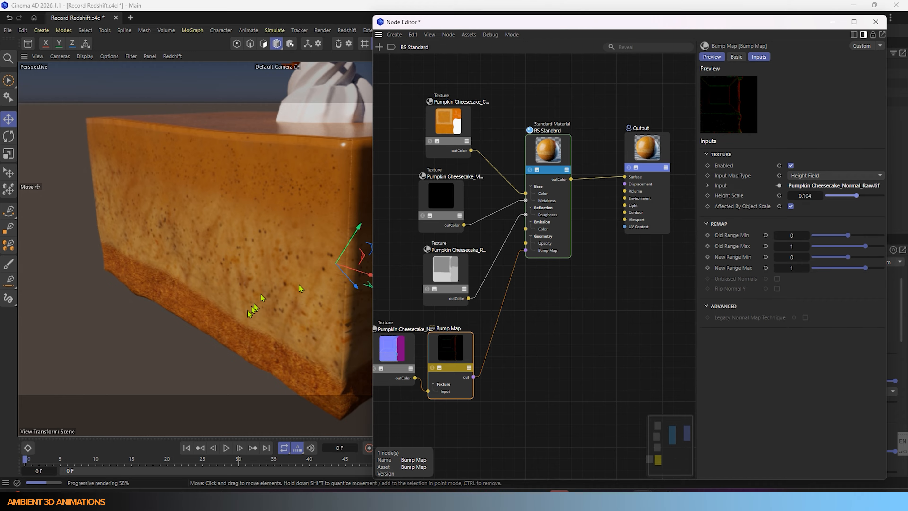
Minimize the Node Editor, add a Redshift area light and move it along its Z axis out in front of the cheesecake.
mouse_move(250, 308)
alt+mouse_down()
mouse_move(277, 286)
mouse_move(293, 248)
mouse_move(264, 316)
alt+mouse_up()
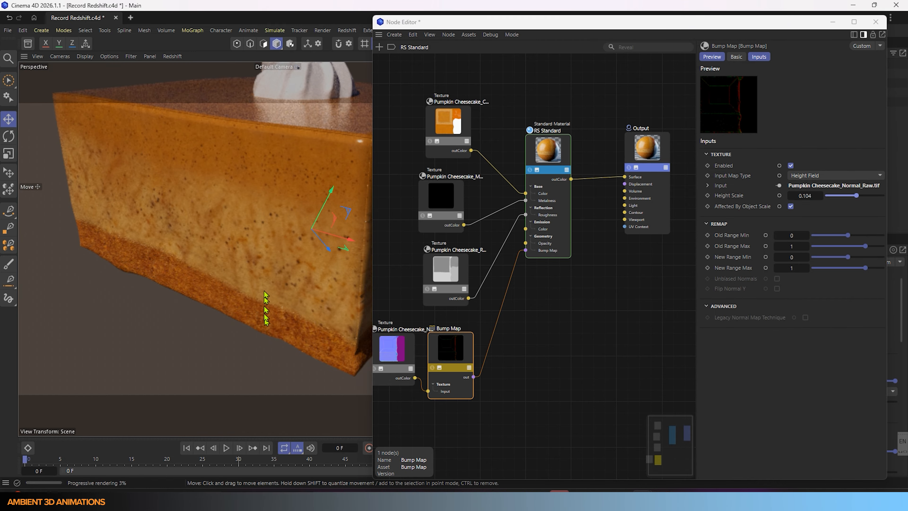
scroll(263, 282, down, 1)
scroll(262, 286, down, 4)
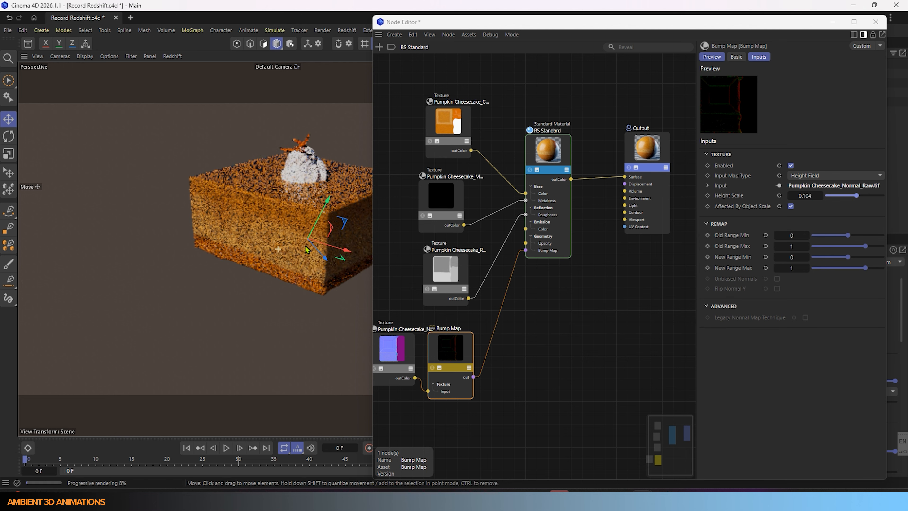
scroll(229, 265, down, 2)
mouse_move(218, 266)
alt+mouse_down()
mouse_move(421, 242)
mouse_move(234, 262)
mouse_move(230, 272)
alt+mouse_up()
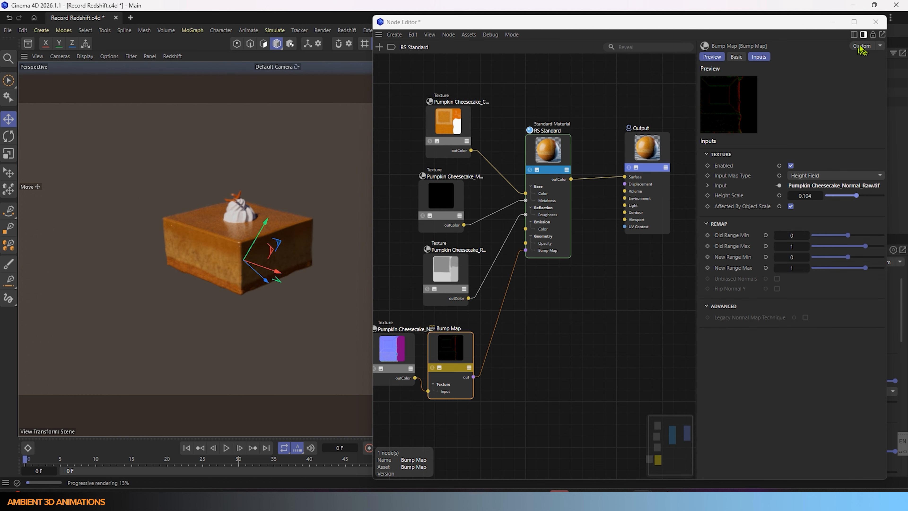
click(833, 22)
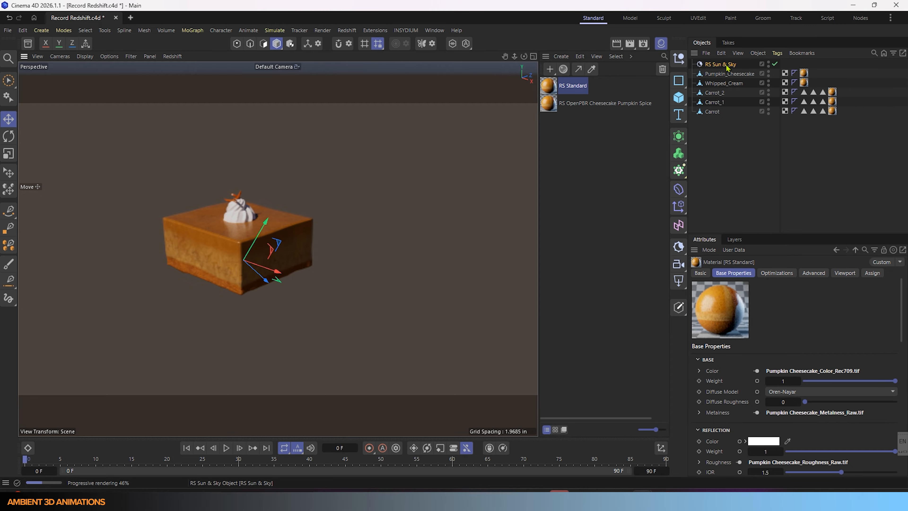
click(681, 284)
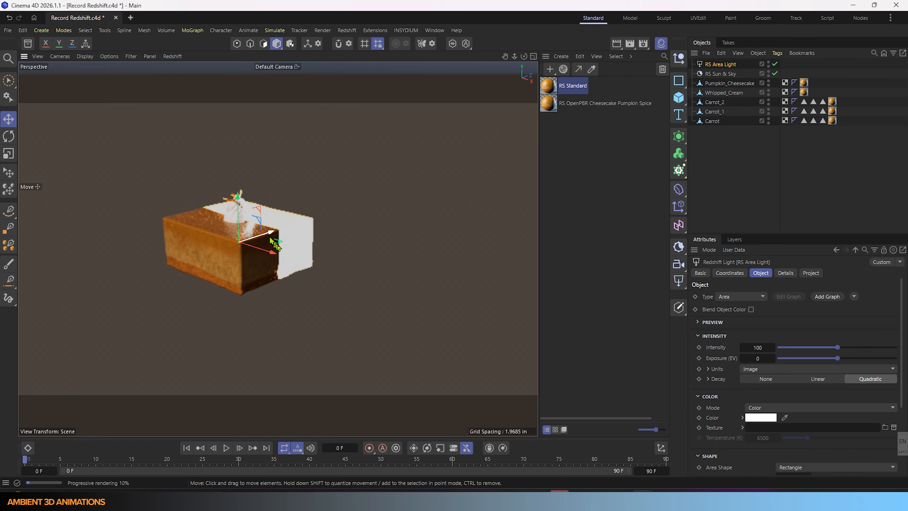
drag(275, 244, 98, 302)
Stop the Redshift IPR and move the RS Area Light about 18.6 in along its Z axis, farther from the cheesecake.
key(t)
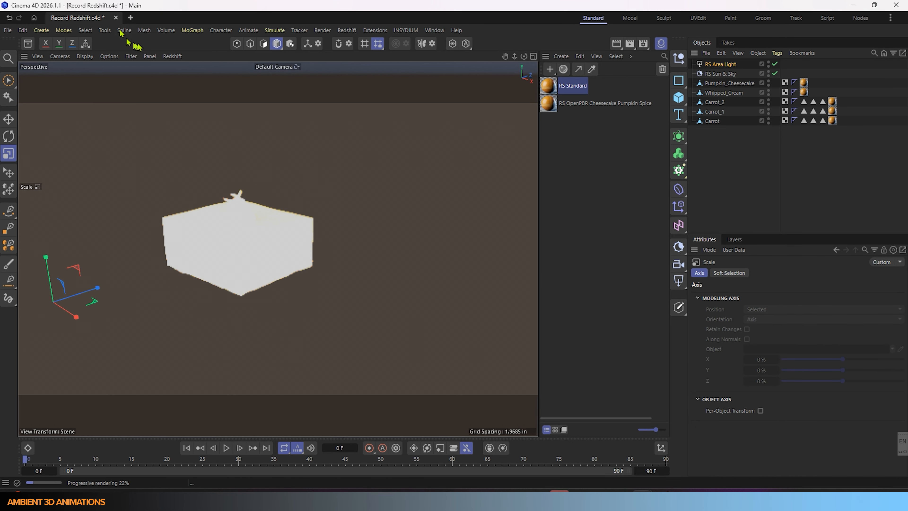
click(175, 57)
click(188, 73)
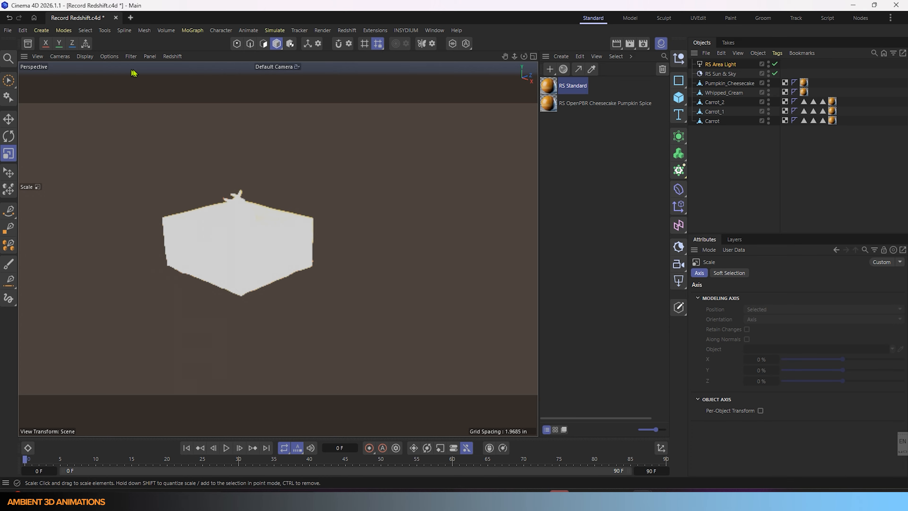
scroll(200, 275, down, 14)
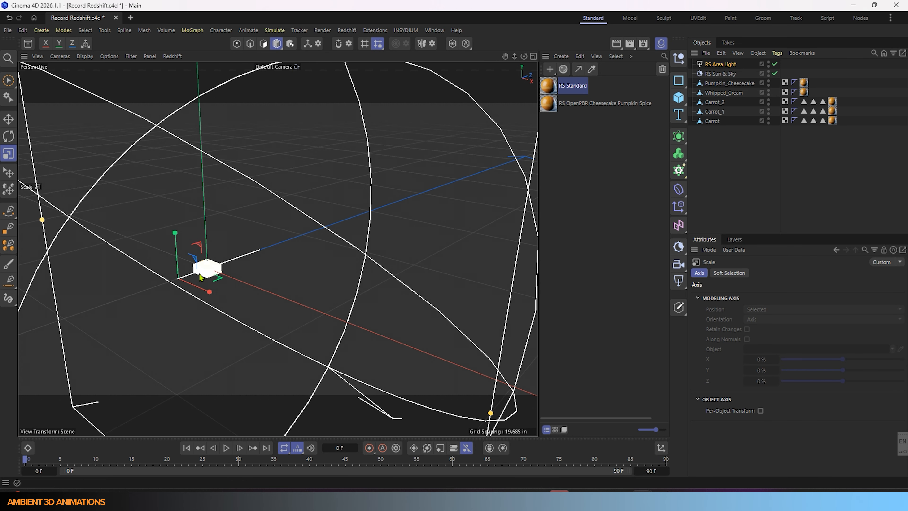
click(720, 64)
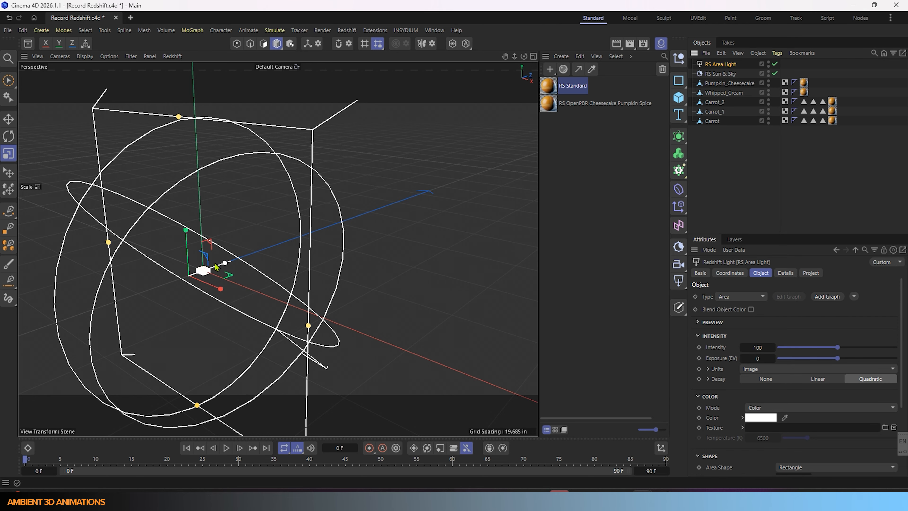
key(e)
drag(220, 268, 155, 295)
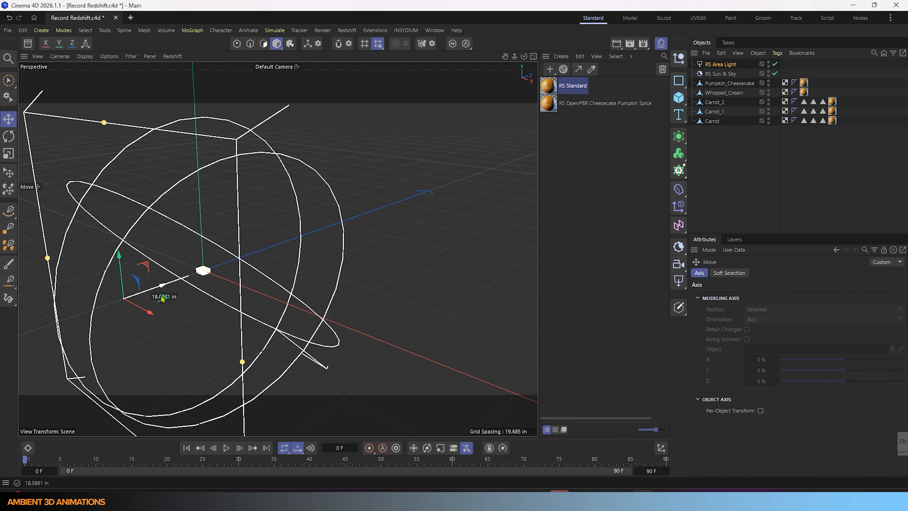
Scale the RS Area Light down uniformly to a small panel and restart the Redshift IPR in the viewport.
scroll(163, 293, down, 4)
alt+middle_drag(168, 294, 216, 225)
key(t)
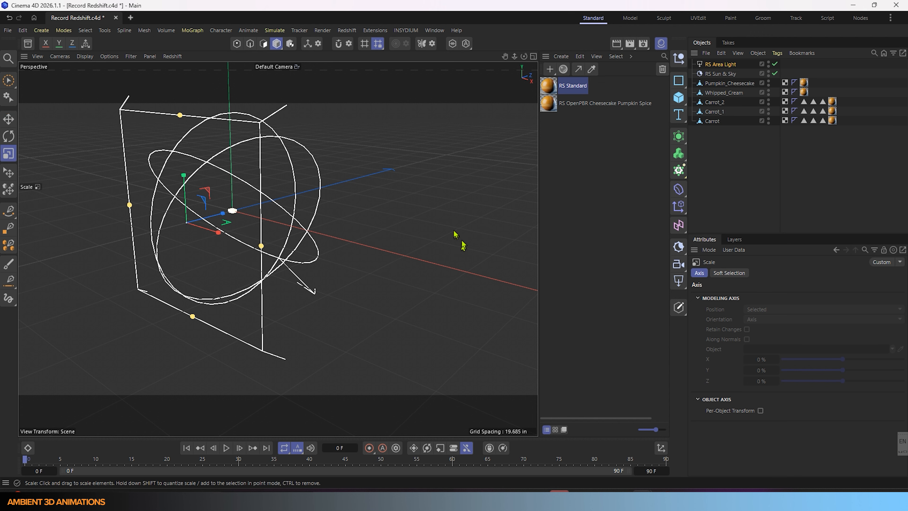
drag(427, 209, 153, 339)
click(171, 56)
click(182, 72)
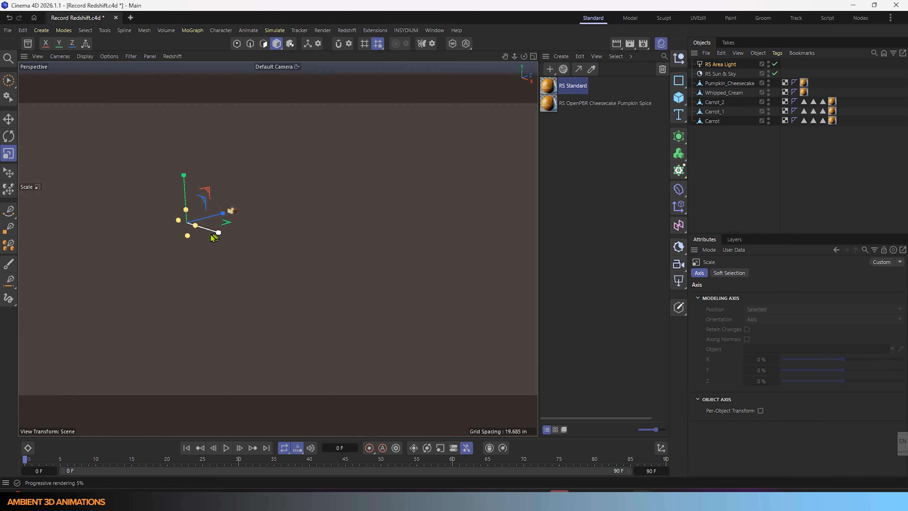
Move the area light closer to the cheesecake, raise it above the model and rotate it to aim down at the cake.
scroll(210, 219, up, 5)
scroll(210, 220, up, 2)
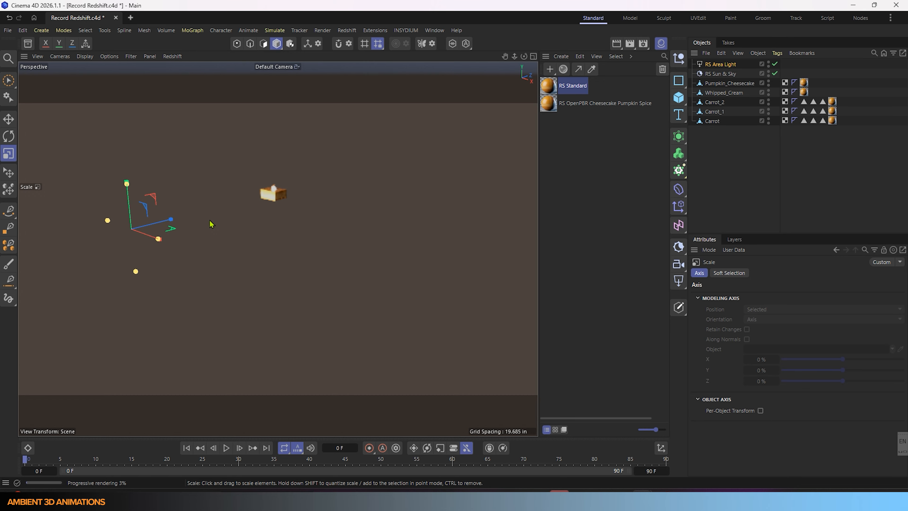
key(e)
drag(169, 219, 229, 205)
drag(189, 165, 190, 121)
key(r)
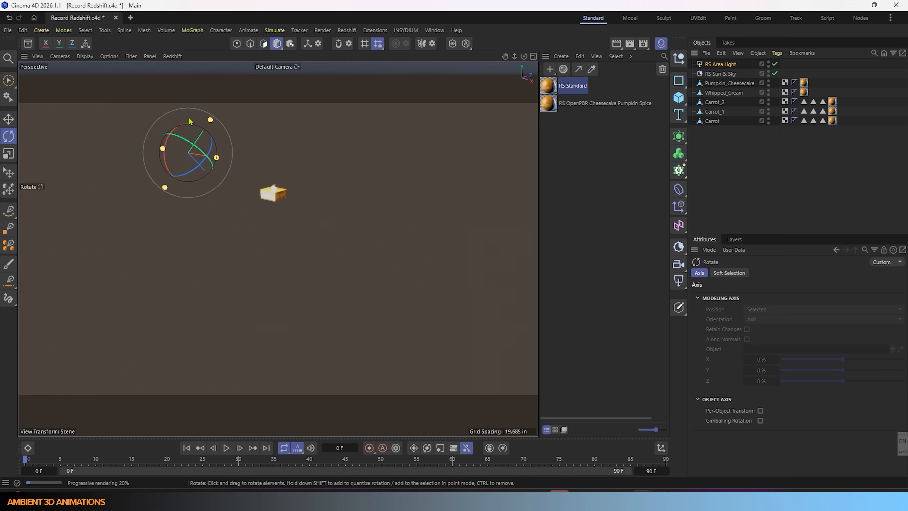
key(t)
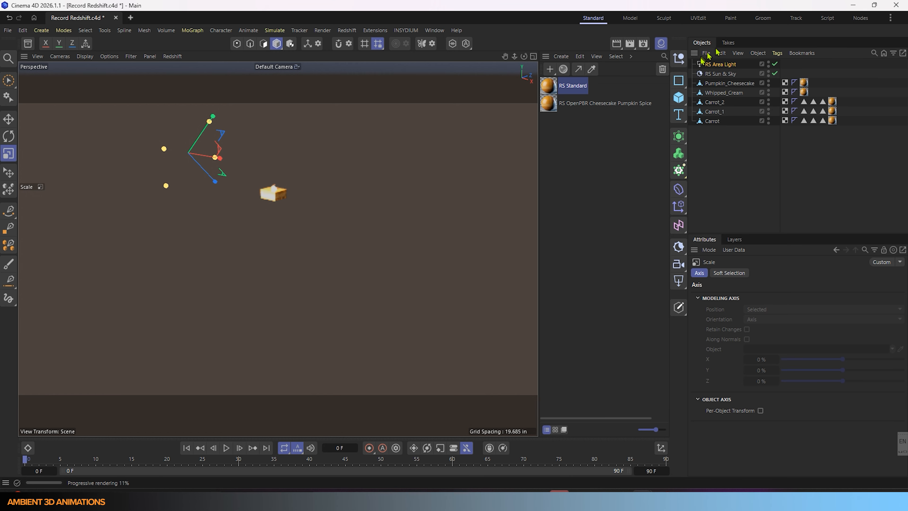
Lower the RS Area Light's intensity to 4, judging the brightness on the cheesecake up close.
click(712, 65)
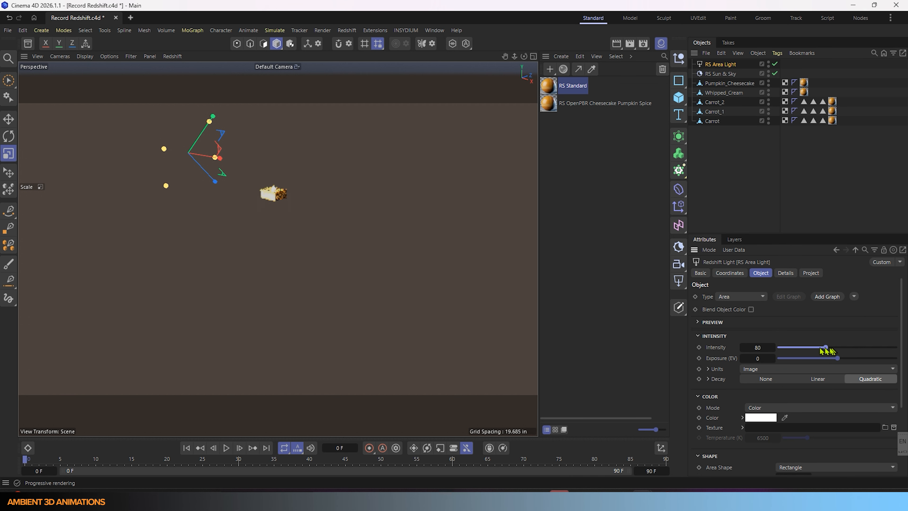
drag(836, 347, 801, 346)
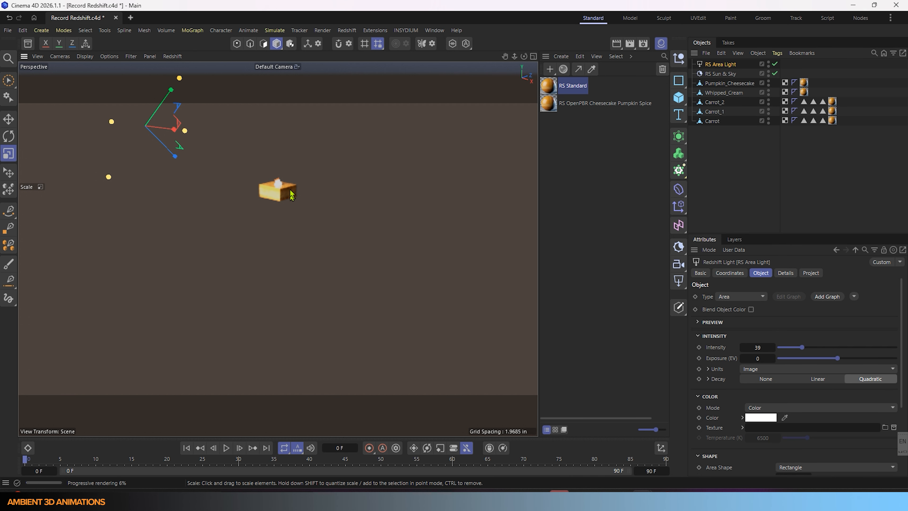
scroll(264, 203, up, 10)
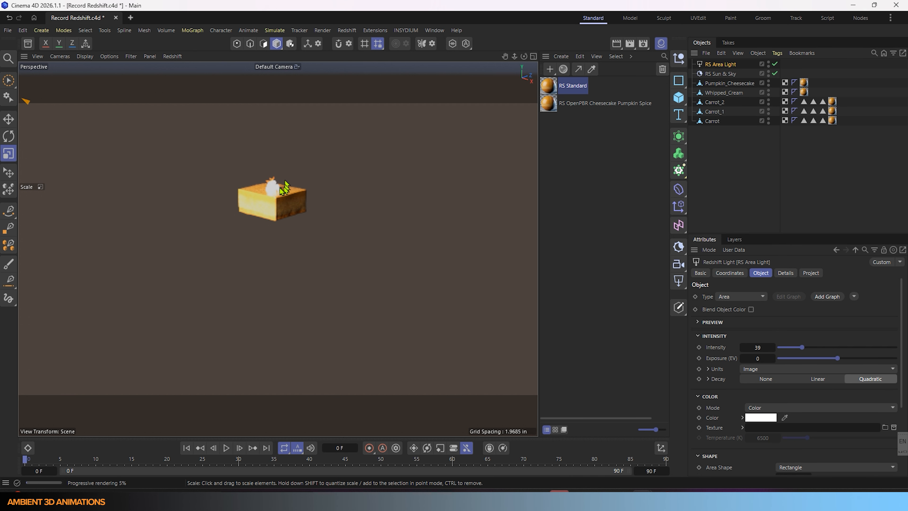
click(787, 347)
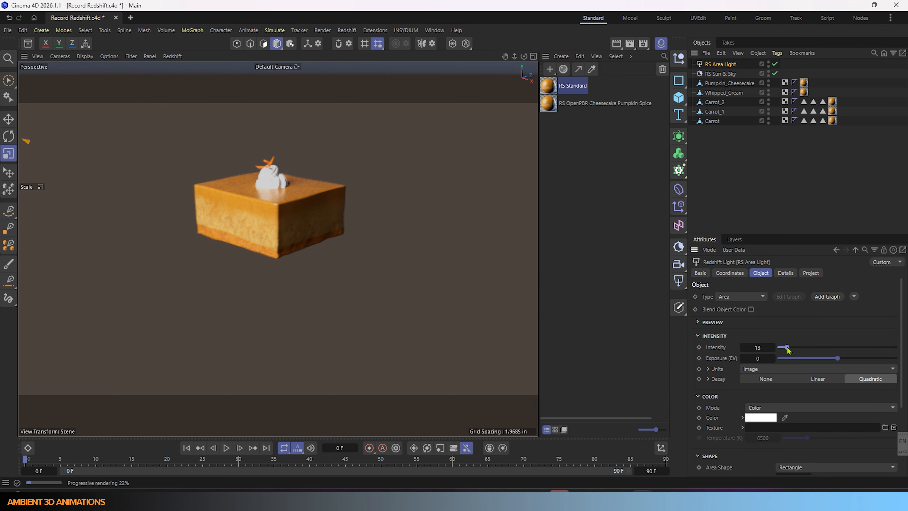
drag(787, 347, 783, 347)
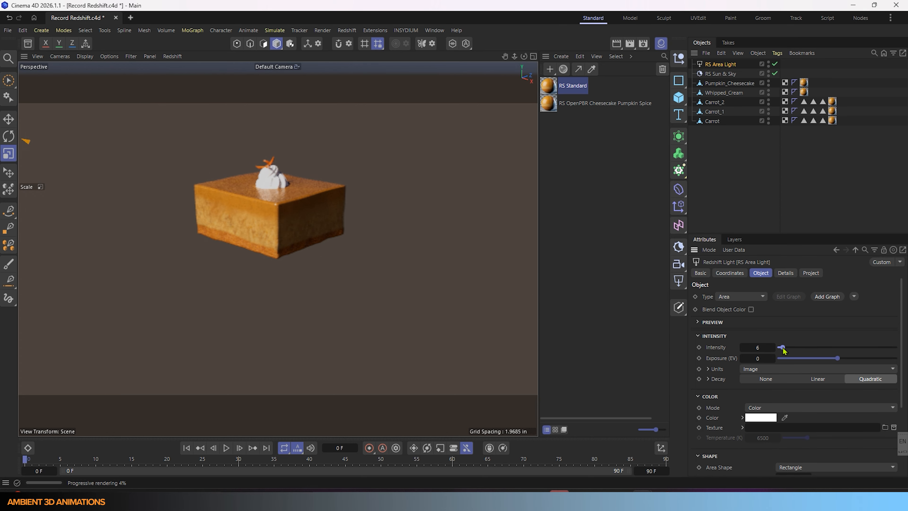
scroll(204, 181, up, 5)
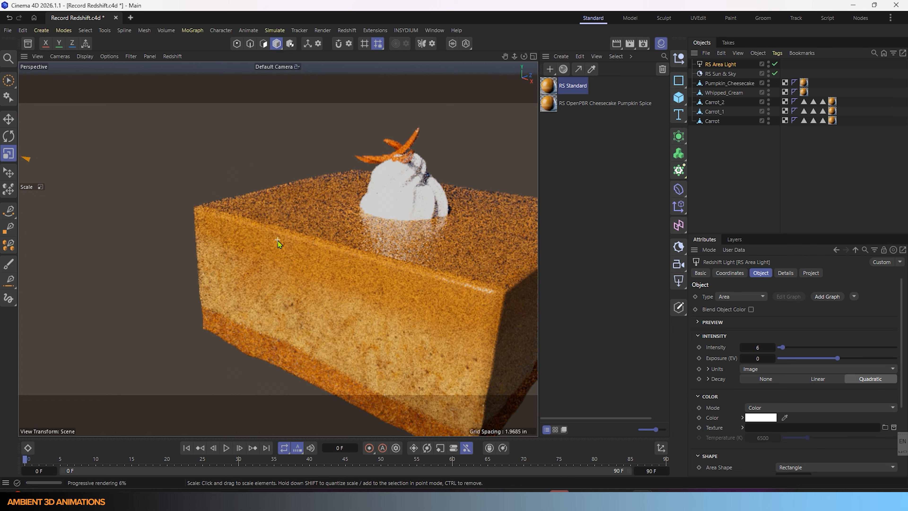
scroll(277, 241, down, 2)
mouse_move(340, 294)
alt+mouse_down()
mouse_move(341, 280)
mouse_move(341, 291)
alt+mouse_up()
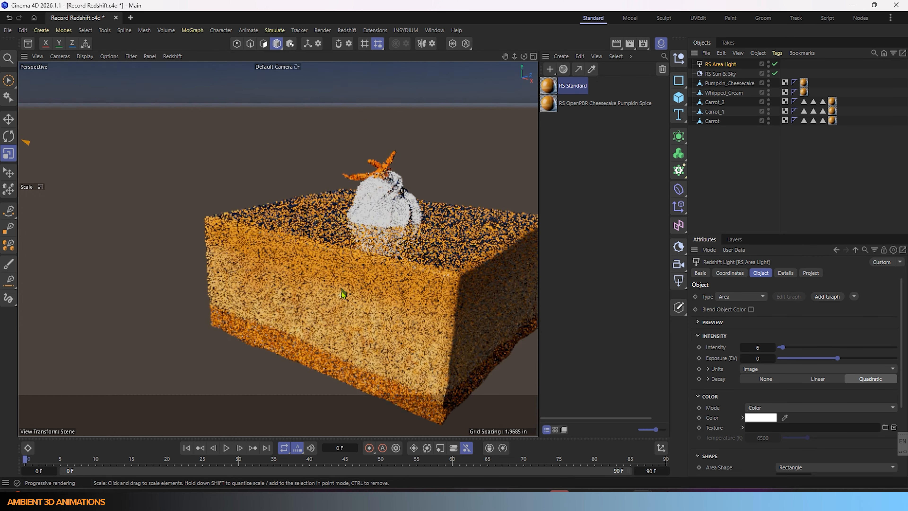
click(743, 347)
click(743, 347)
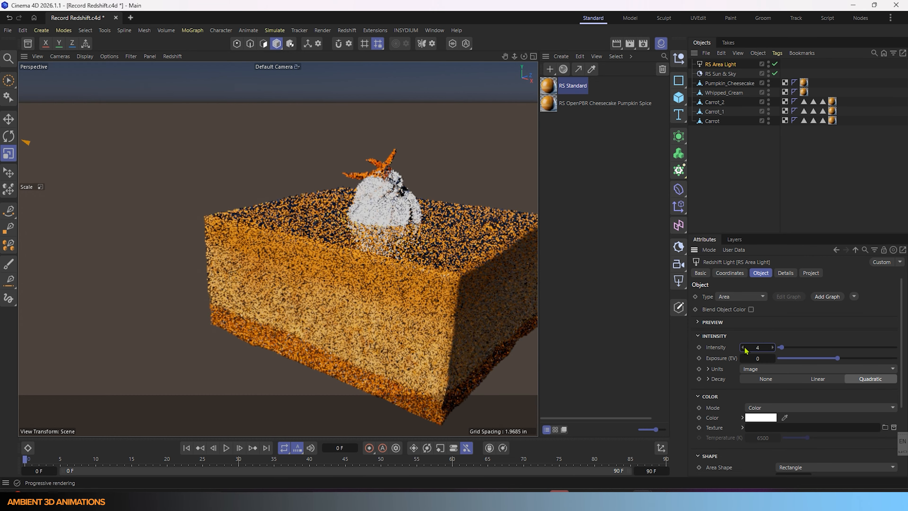
Examine the cheesecake's lighting from close up and farther away, and activate the Move tool for the area light.
scroll(440, 297, down, 4)
scroll(419, 291, down, 3)
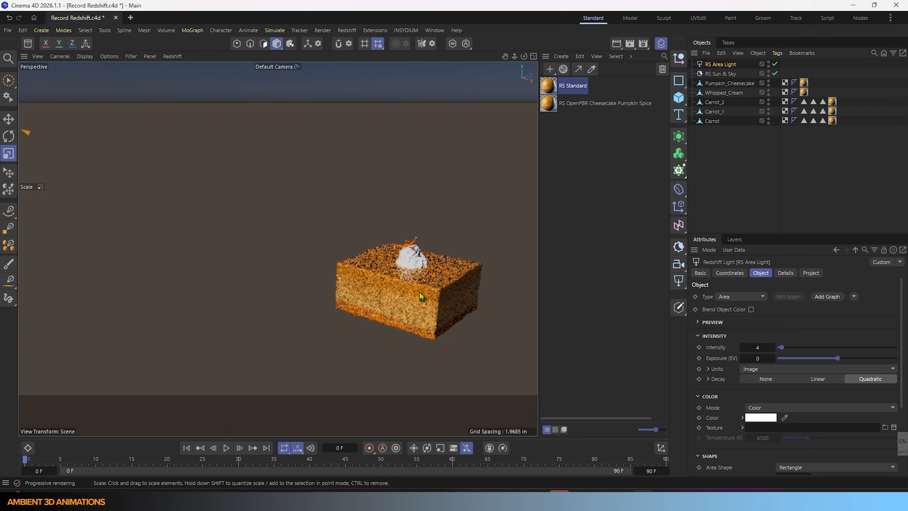
alt+middle_drag(419, 280, 237, 256)
scroll(236, 256, up, 4)
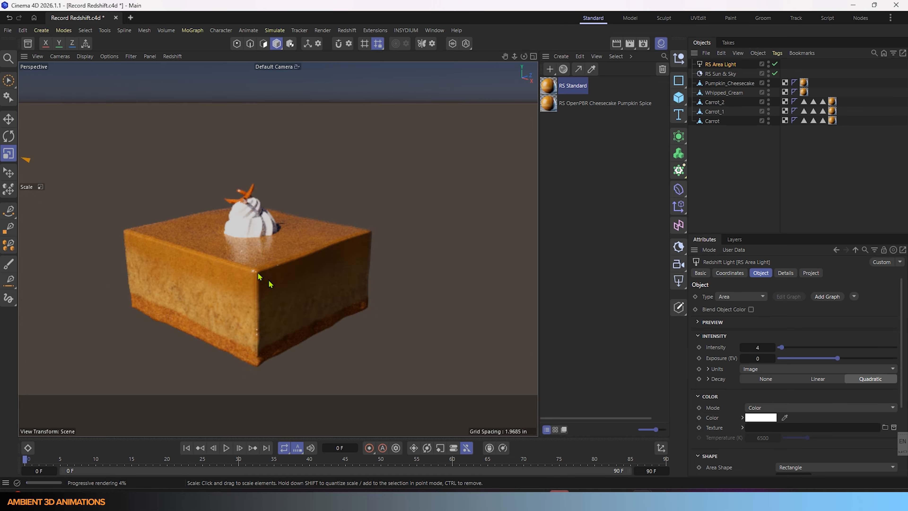
alt+drag(264, 281, 249, 278)
scroll(249, 277, down, 8)
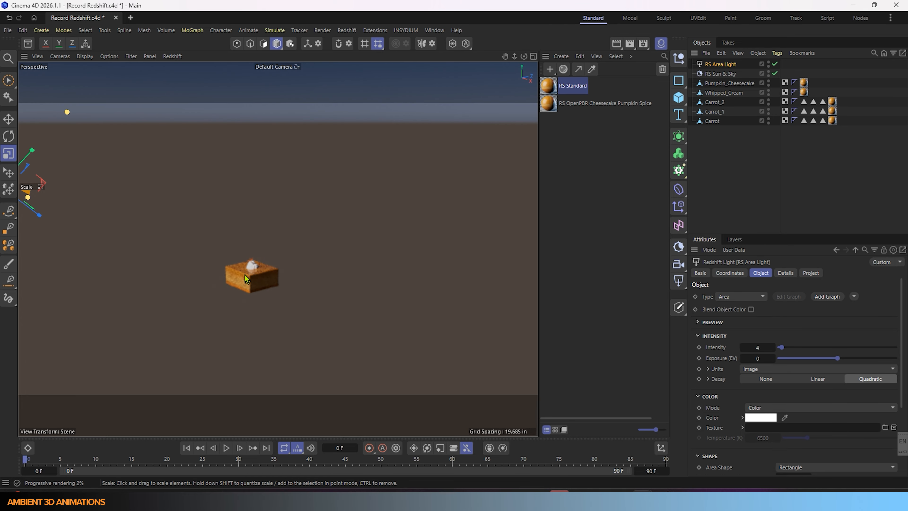
key(e)
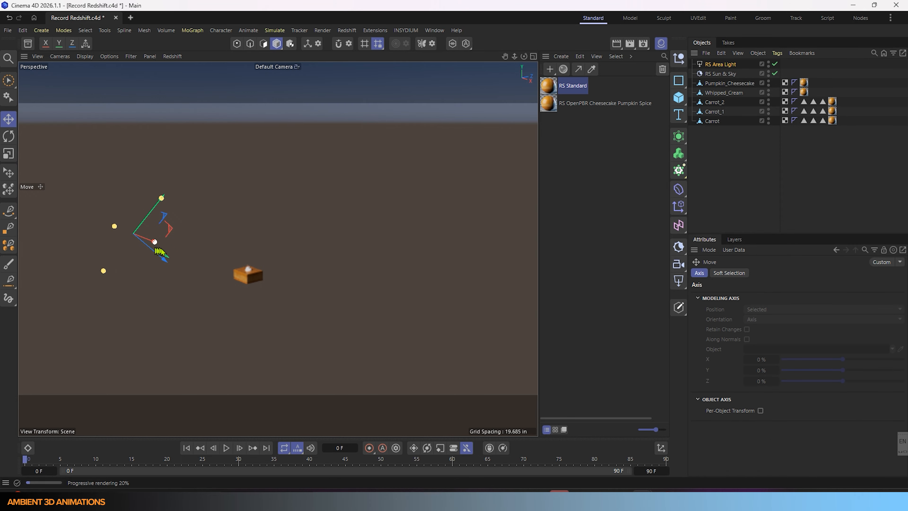